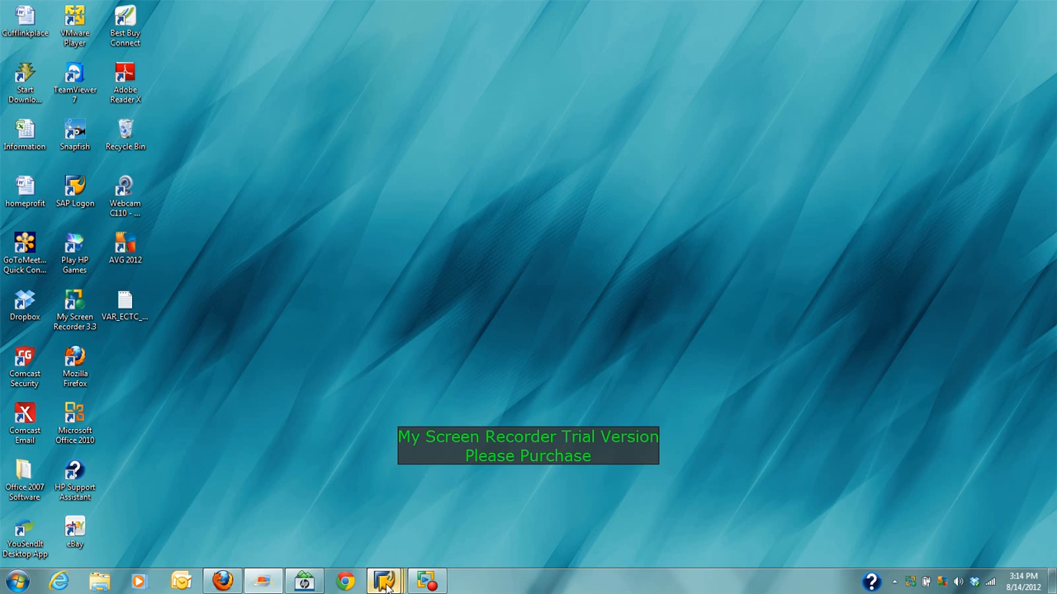
{"action": "mouse_move", "coordinate": [384, 581]}
{"action": "left_click", "coordinate": [447, 500]}
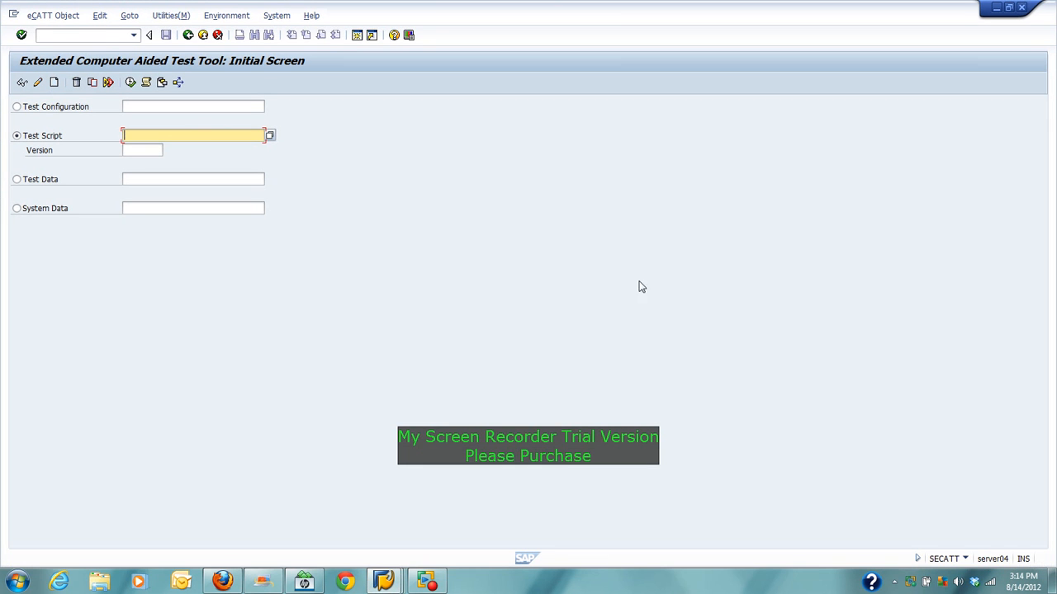
{"action": "left_click", "coordinate": [104, 35]}
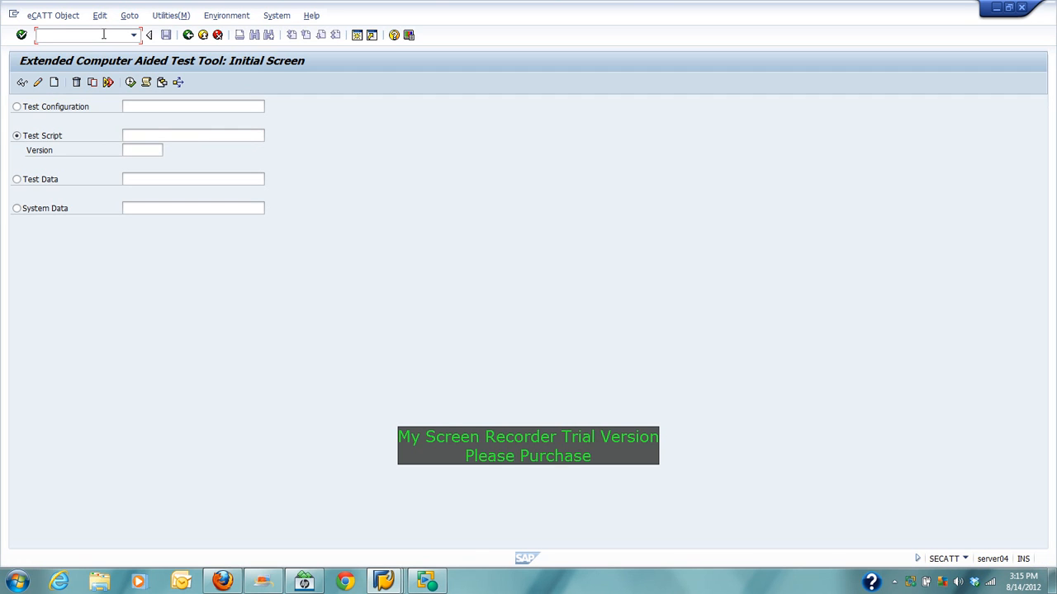
{"action": "mouse_move", "coordinate": [384, 580]}
{"action": "left_click", "coordinate": [531, 503]}
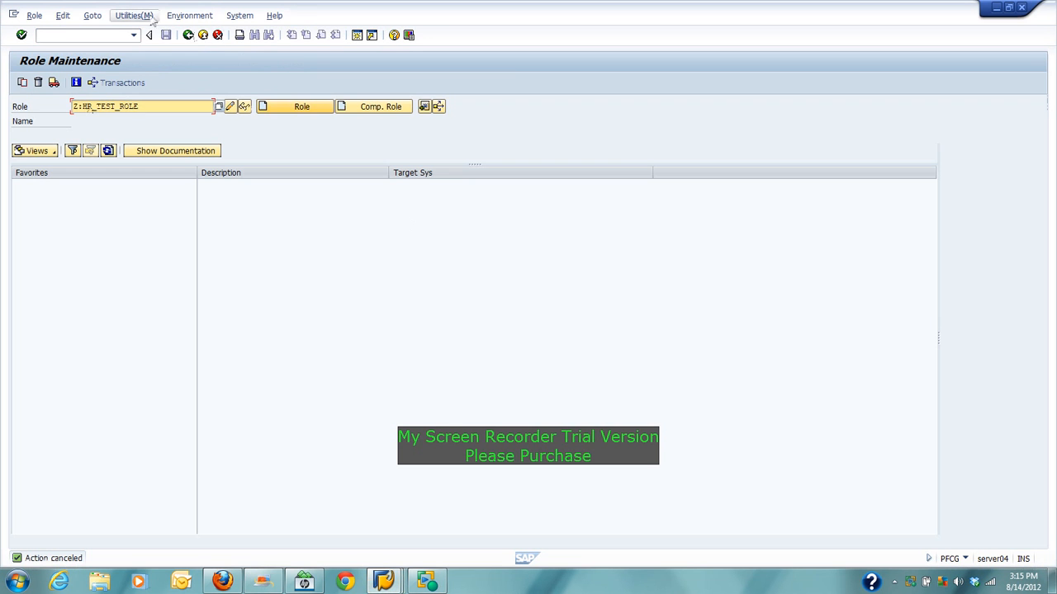
{"action": "left_click", "coordinate": [96, 34]}
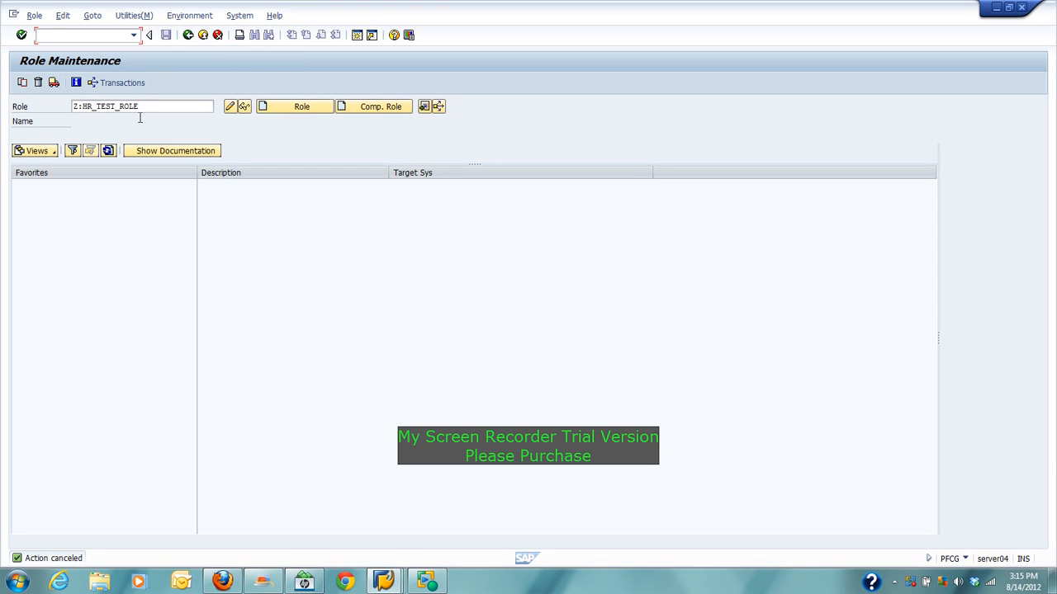
{"action": "left_click", "coordinate": [21, 85]}
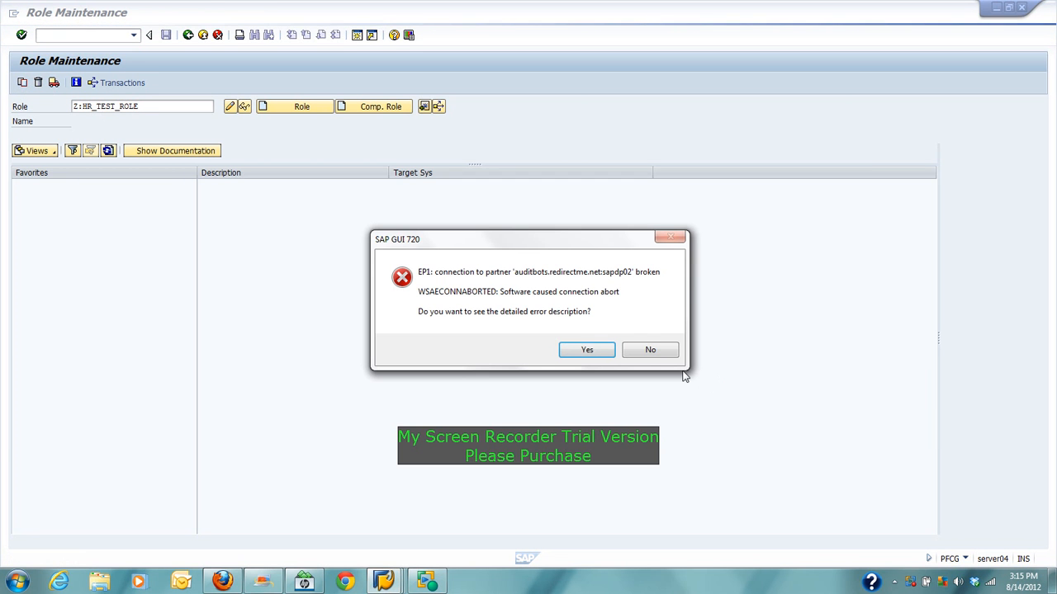
{"action": "left_click", "coordinate": [650, 350]}
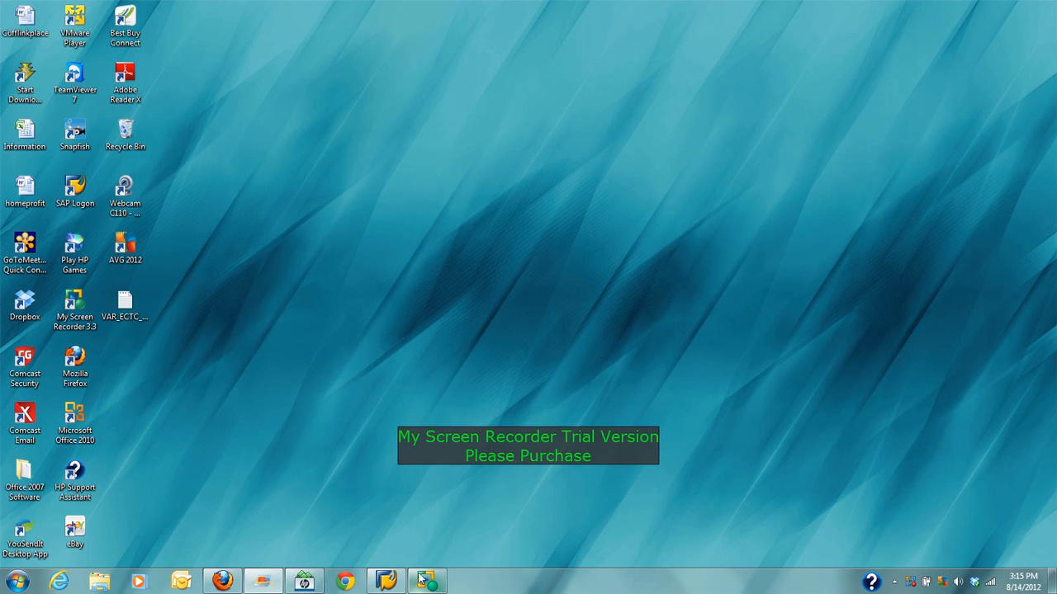
Log on to the GRC connection from SAP Logon, entering the user name and the account password.
{"action": "left_click", "coordinate": [386, 582]}
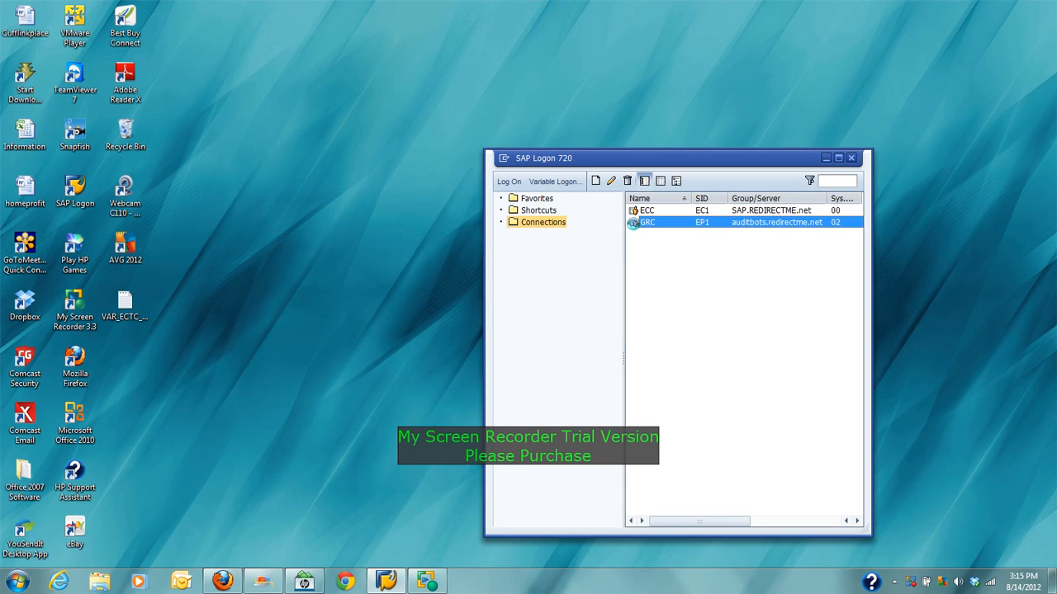
{"action": "double_click", "coordinate": [631, 223]}
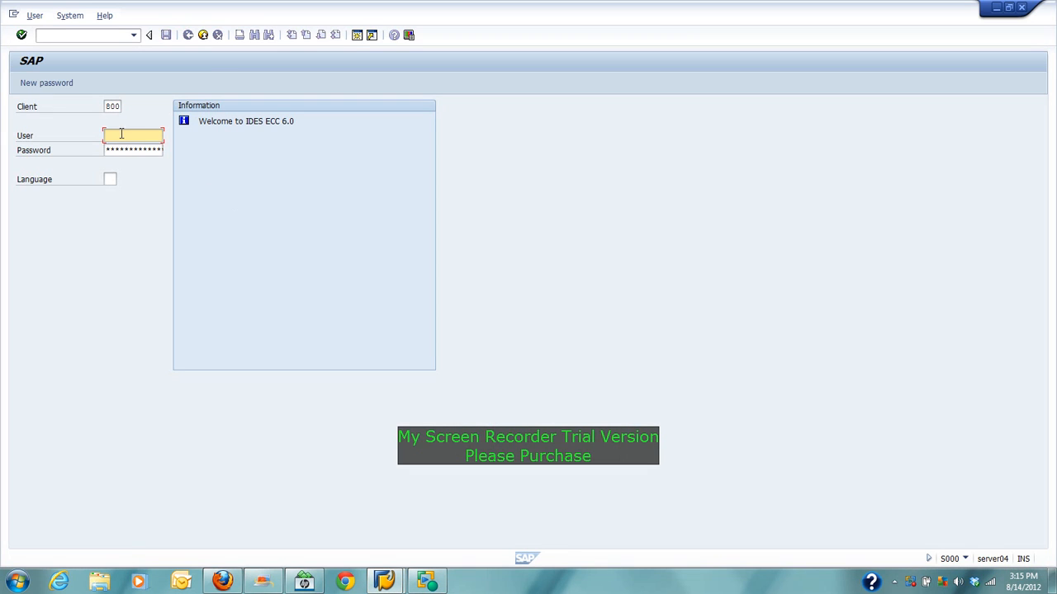
{"action": "type", "text": "grcuser"}
{"action": "left_click", "coordinate": [117, 152]}
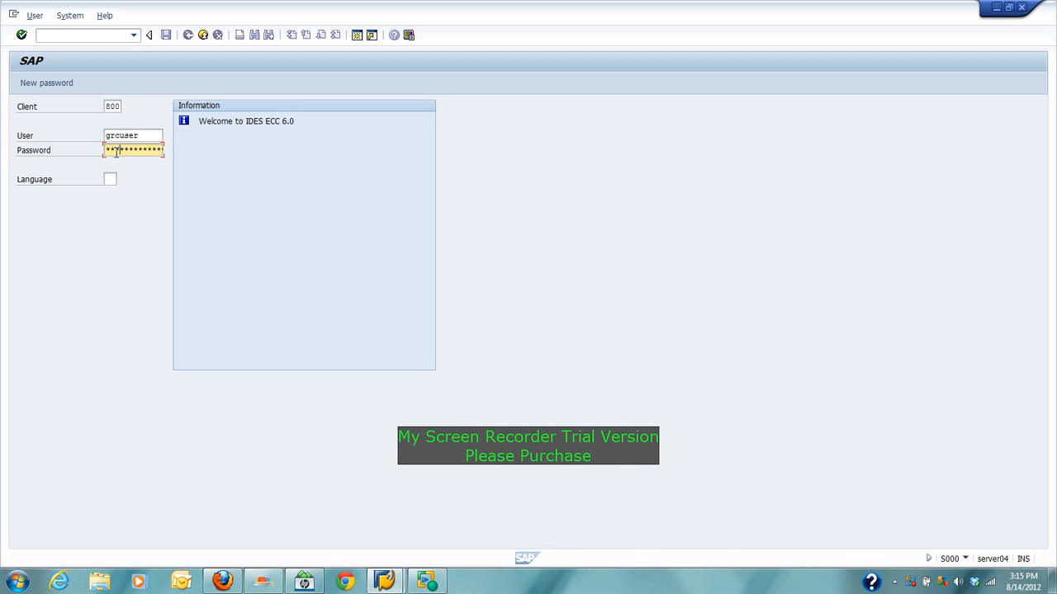
{"action": "key", "text": "Return"}
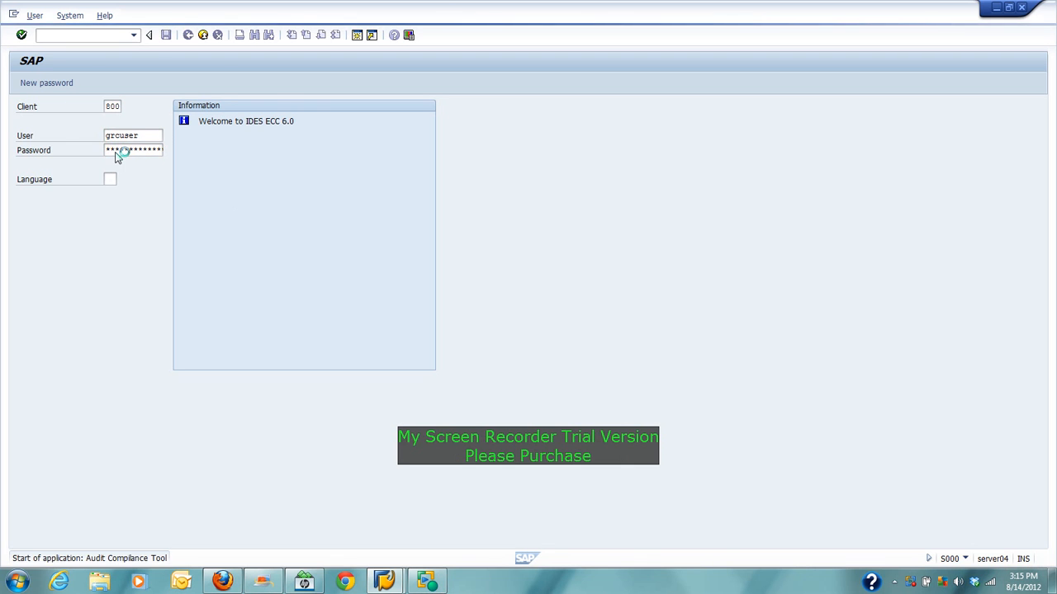
Open role maintenance with the transaction command /npfcg.
{"action": "left_click", "coordinate": [133, 35]}
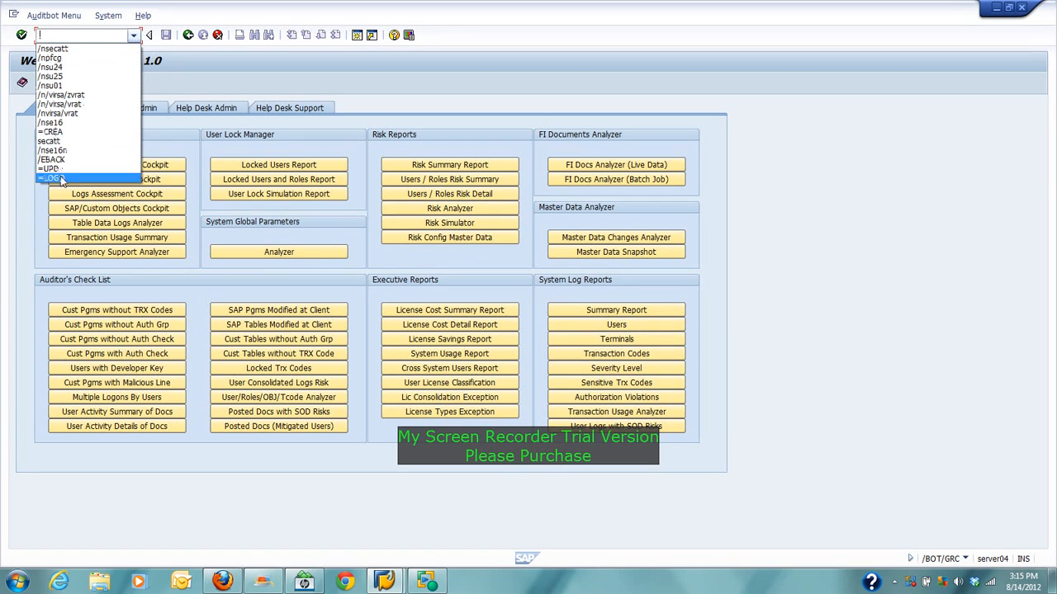
{"action": "left_click", "coordinate": [85, 58]}
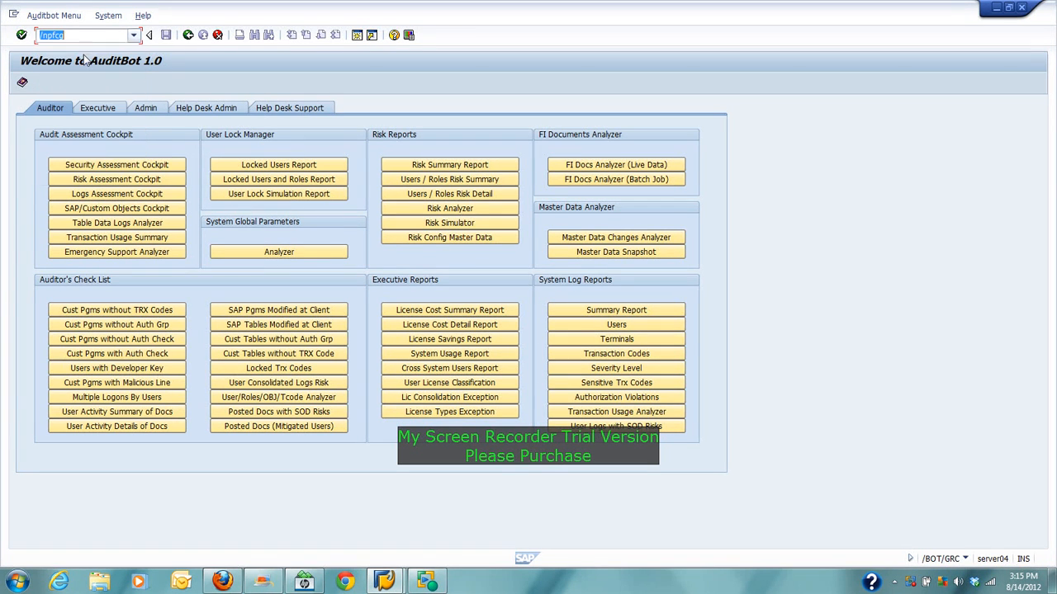
{"action": "left_click", "coordinate": [22, 36]}
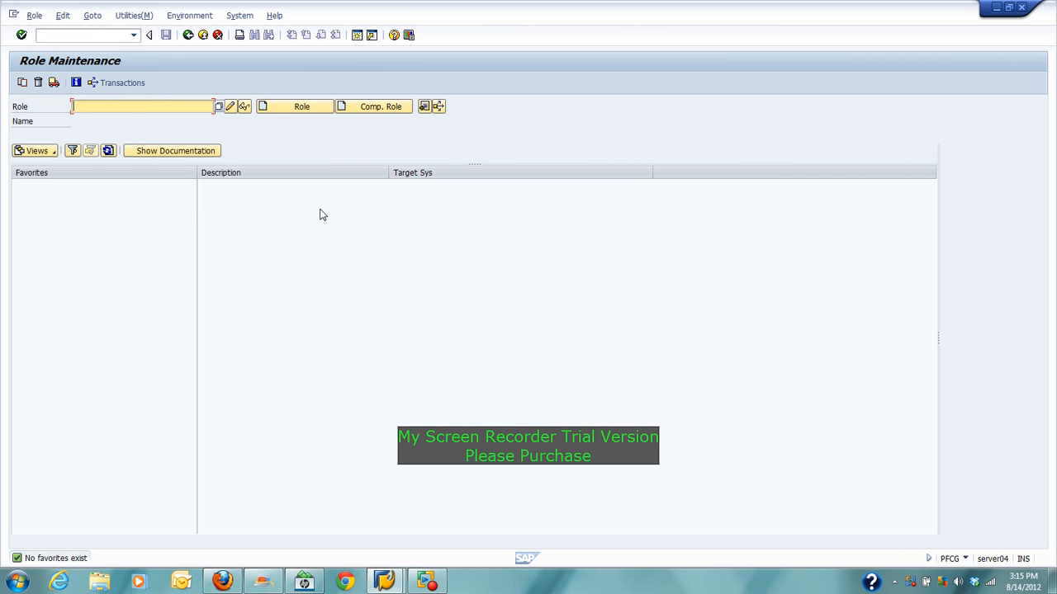
Enter the role Z:HR_TEST_ROLE, try to create it as a single role, and open it in display mode.
{"action": "type", "text": "z"}
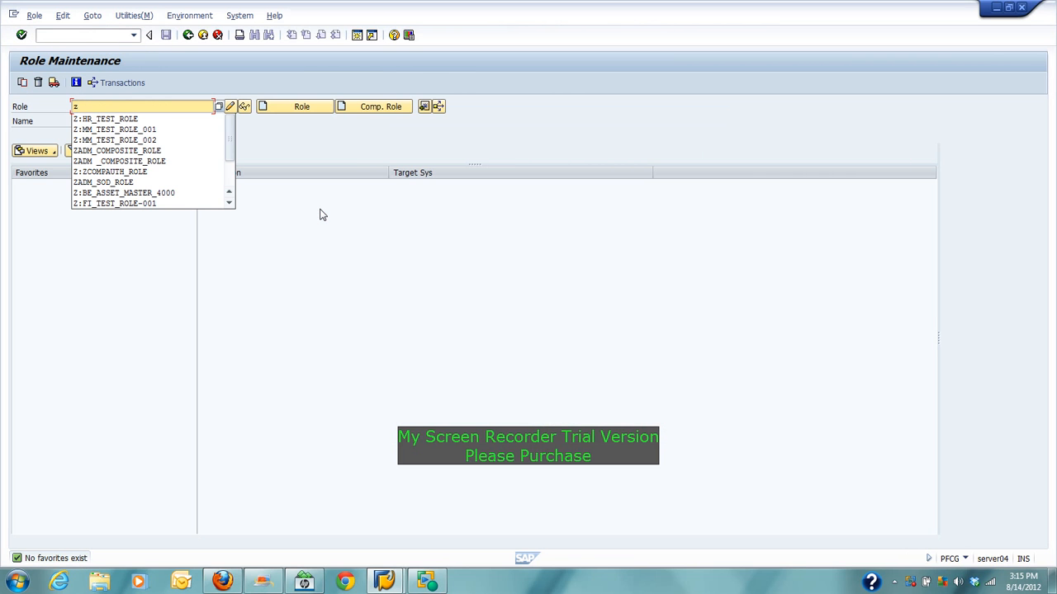
{"action": "left_click", "coordinate": [121, 120]}
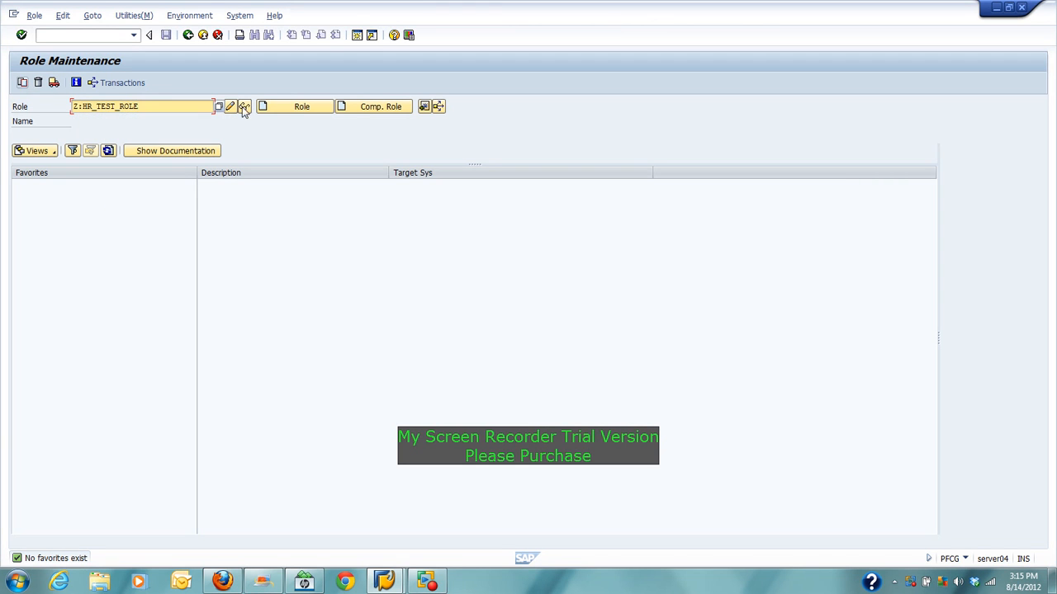
{"action": "left_click", "coordinate": [299, 107]}
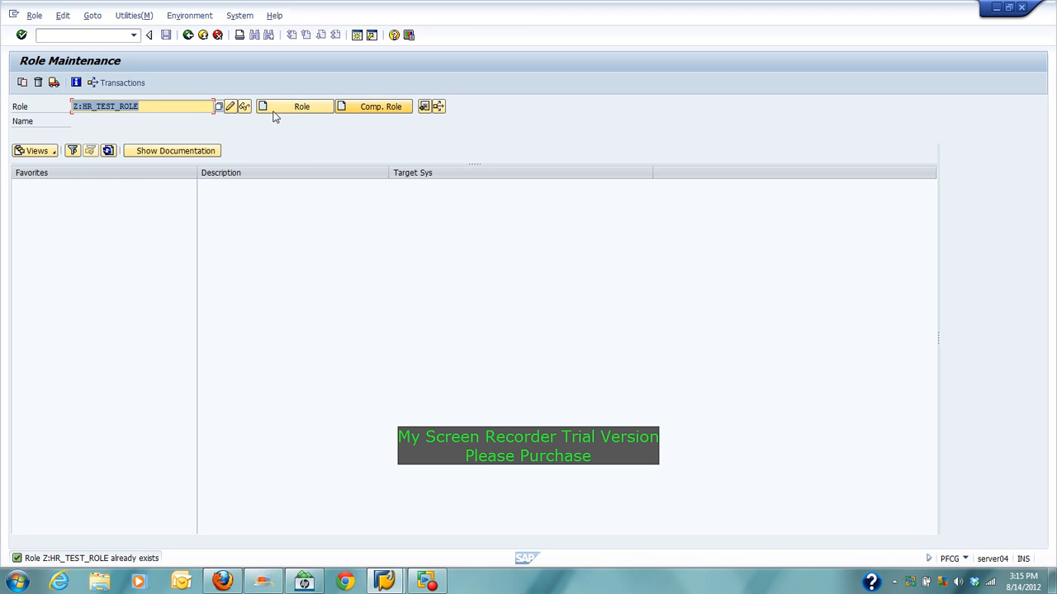
{"action": "left_click", "coordinate": [243, 107]}
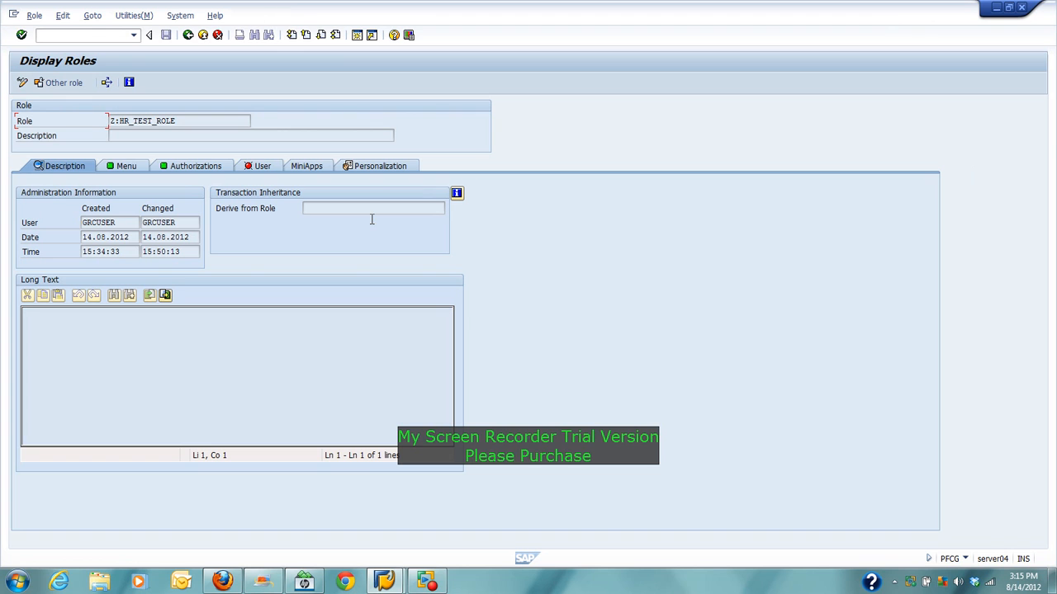
Turn on technical names in the role's menu and display the role's authorization data.
{"action": "left_click", "coordinate": [126, 166]}
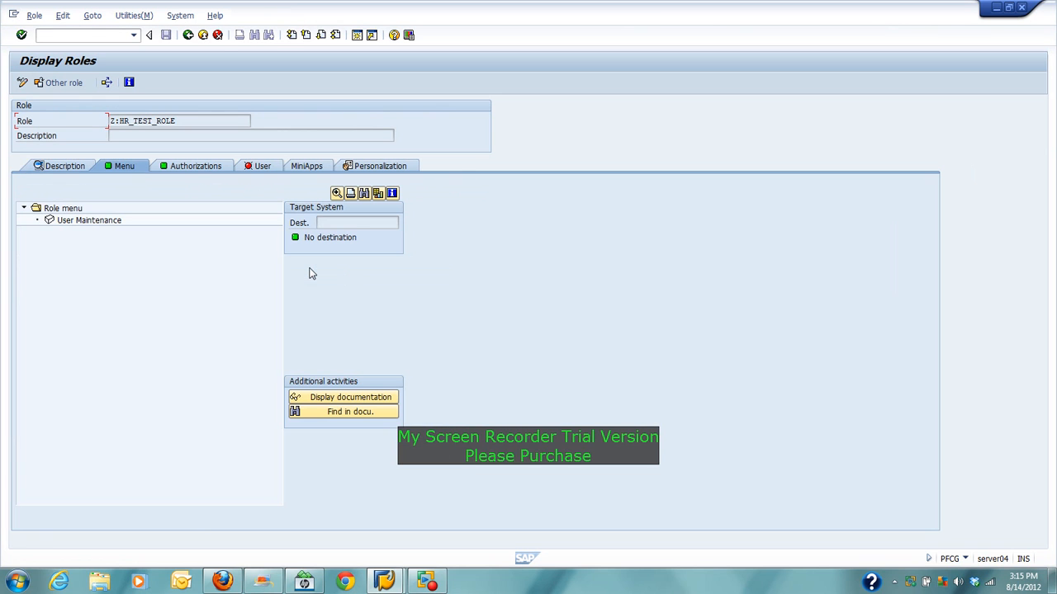
{"action": "left_click", "coordinate": [337, 193]}
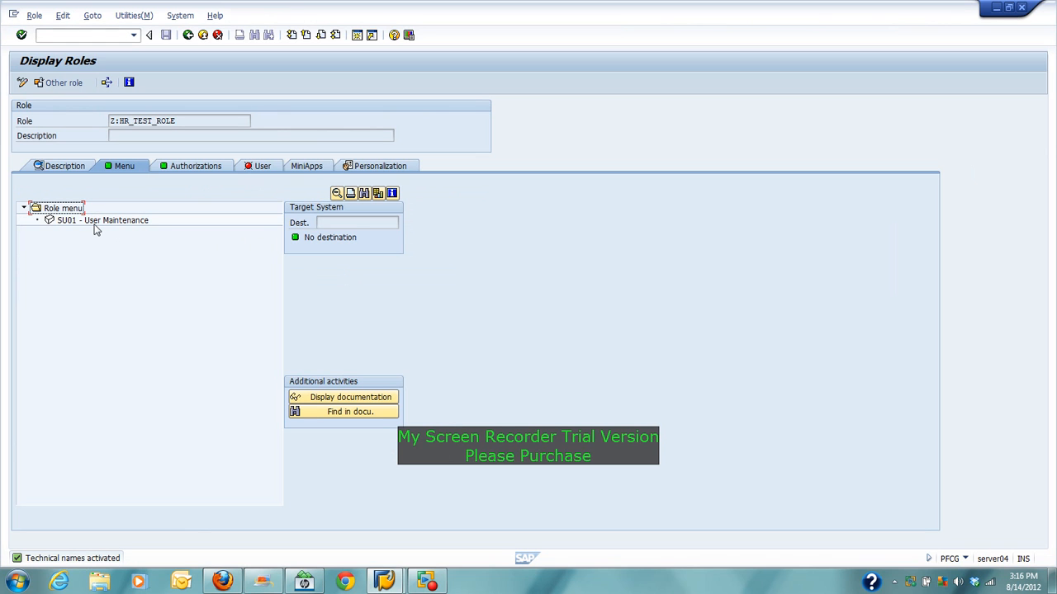
{"action": "left_click", "coordinate": [194, 166]}
{"action": "left_click", "coordinate": [29, 353]}
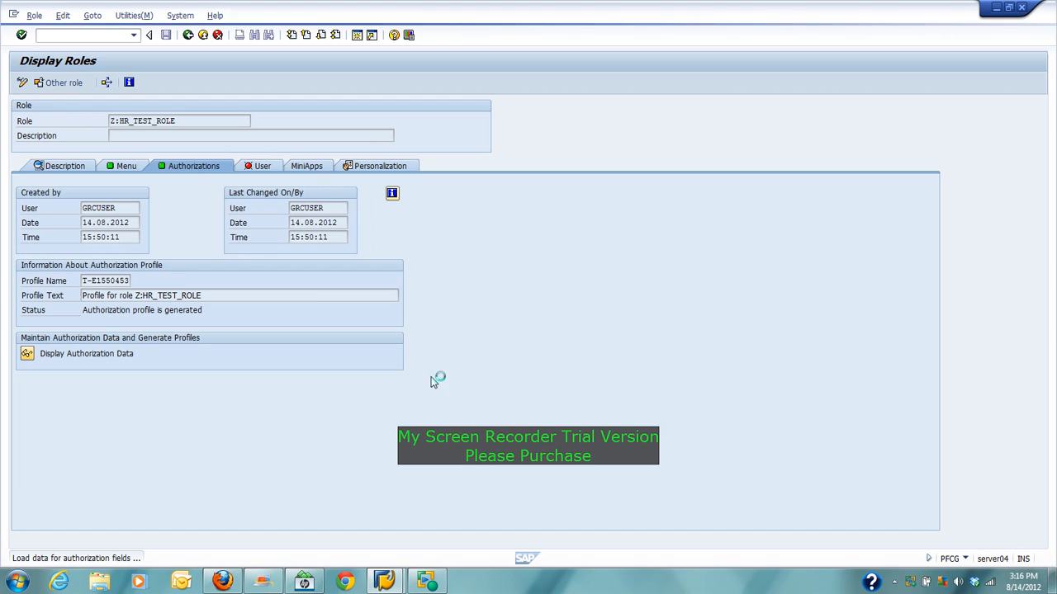
{"action": "mouse_move", "coordinate": [429, 584]}
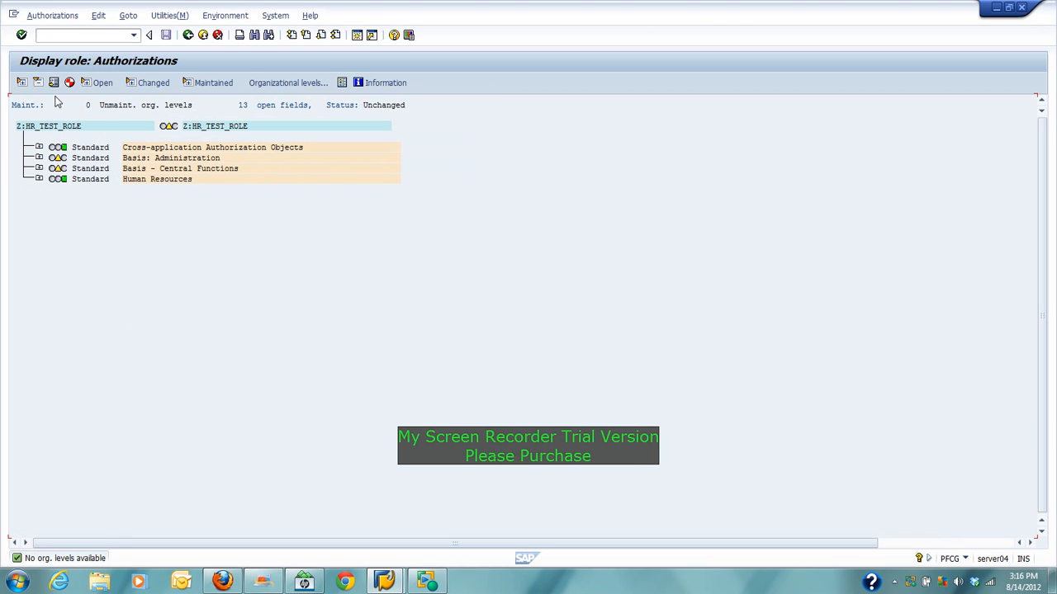
Expand the Cross-application Authorization Objects, Basis: Administration, Basis - Central Functions and Human Resources classes to examine their authorization objects.
{"action": "left_click", "coordinate": [39, 147]}
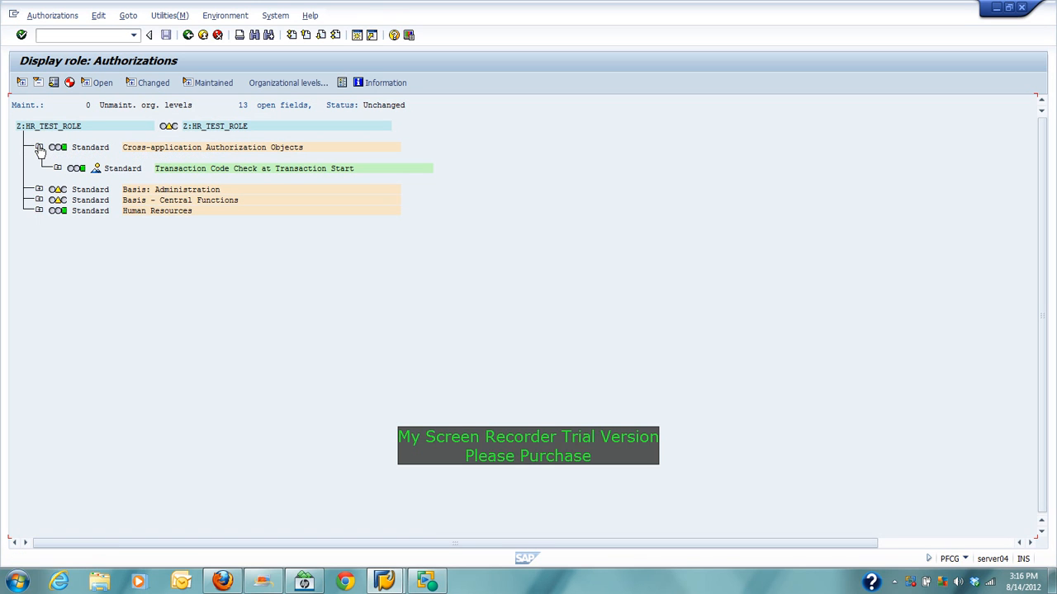
{"action": "left_click", "coordinate": [39, 189]}
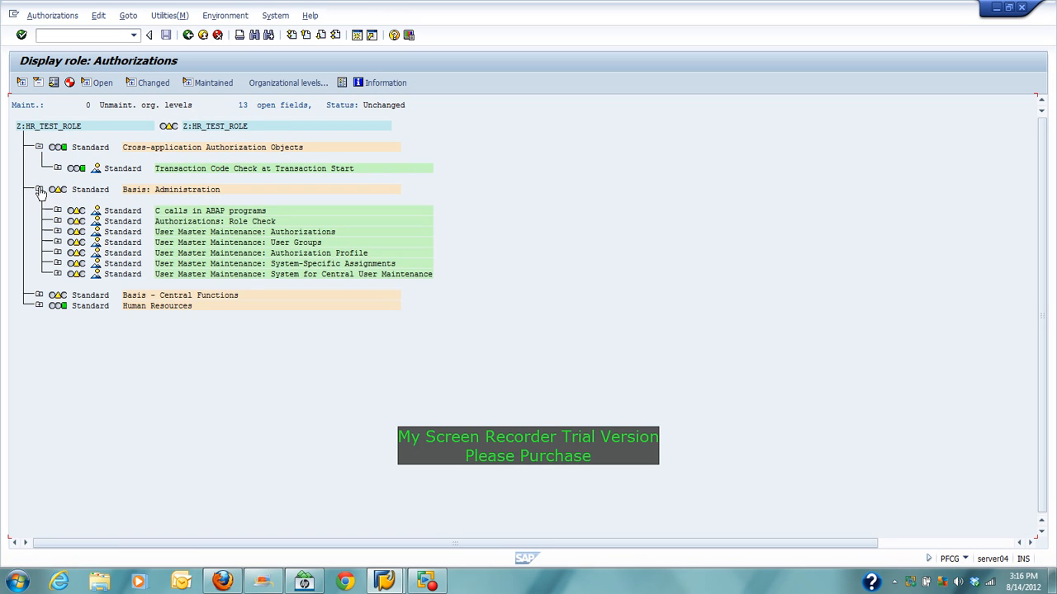
{"action": "left_click", "coordinate": [39, 296]}
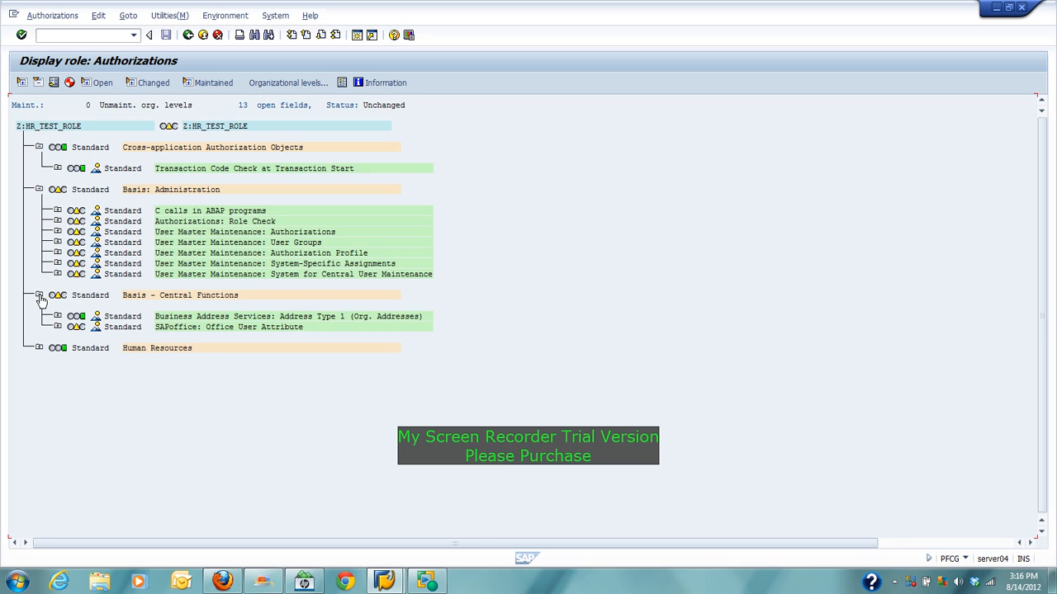
{"action": "left_click", "coordinate": [39, 348]}
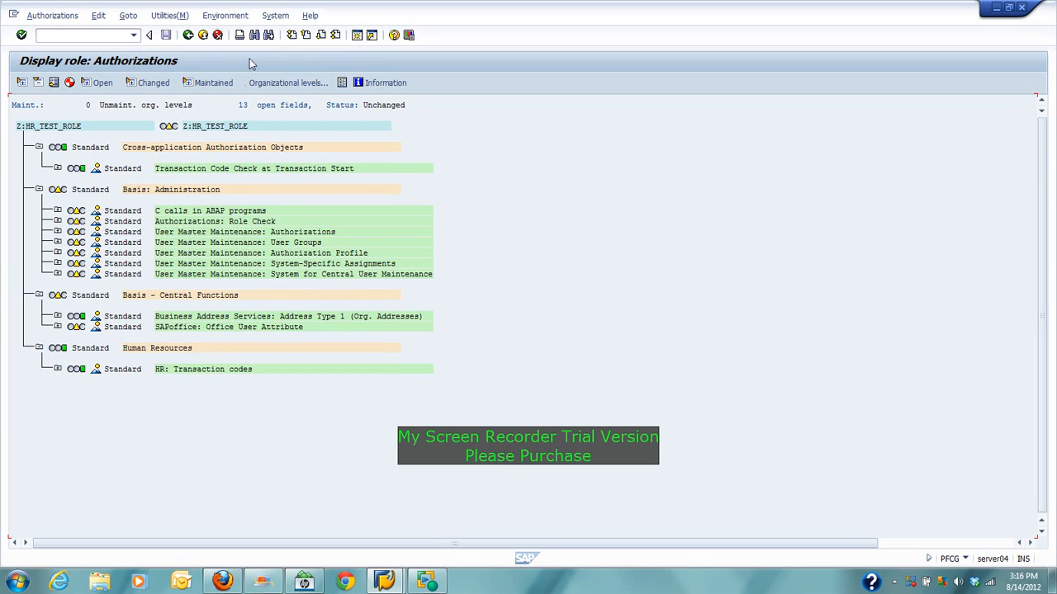
Turn on technical names for the authorization classes and objects in the role's authorization tree.
{"action": "left_click", "coordinate": [228, 17]}
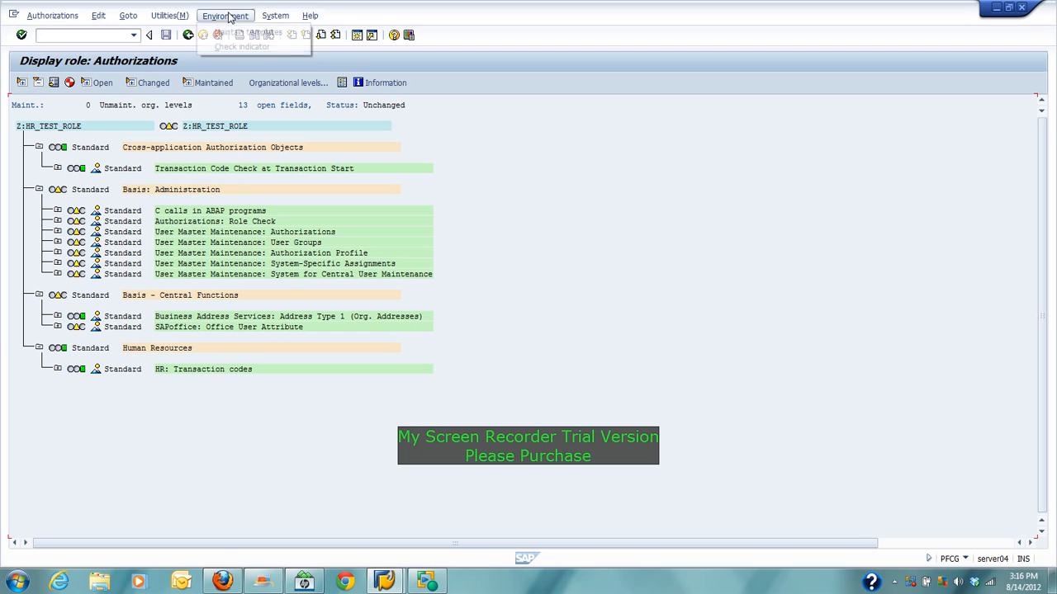
{"action": "left_click", "coordinate": [206, 17]}
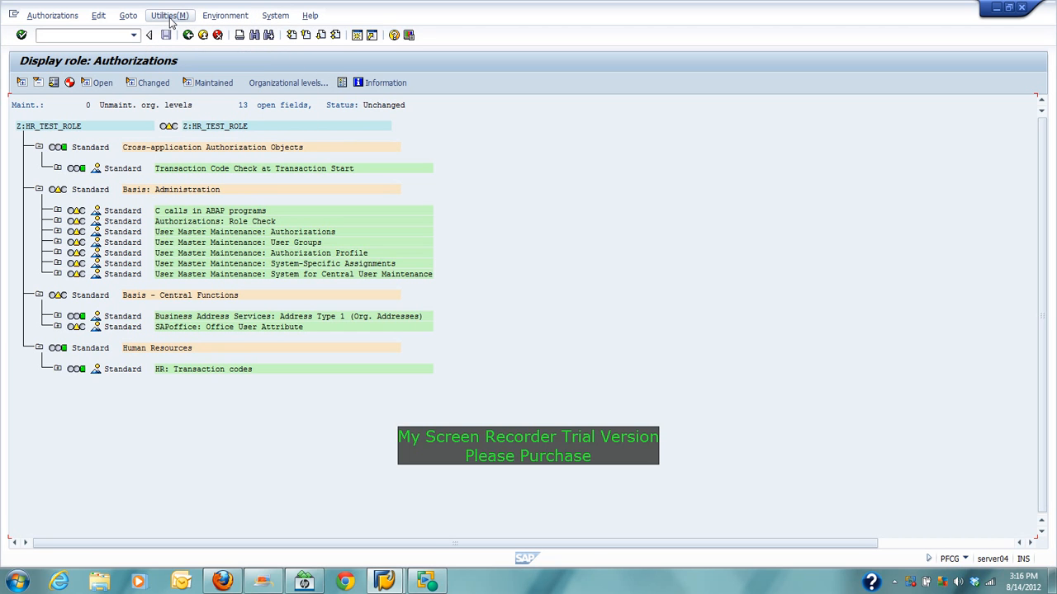
{"action": "left_click", "coordinate": [170, 17]}
{"action": "left_click", "coordinate": [179, 108]}
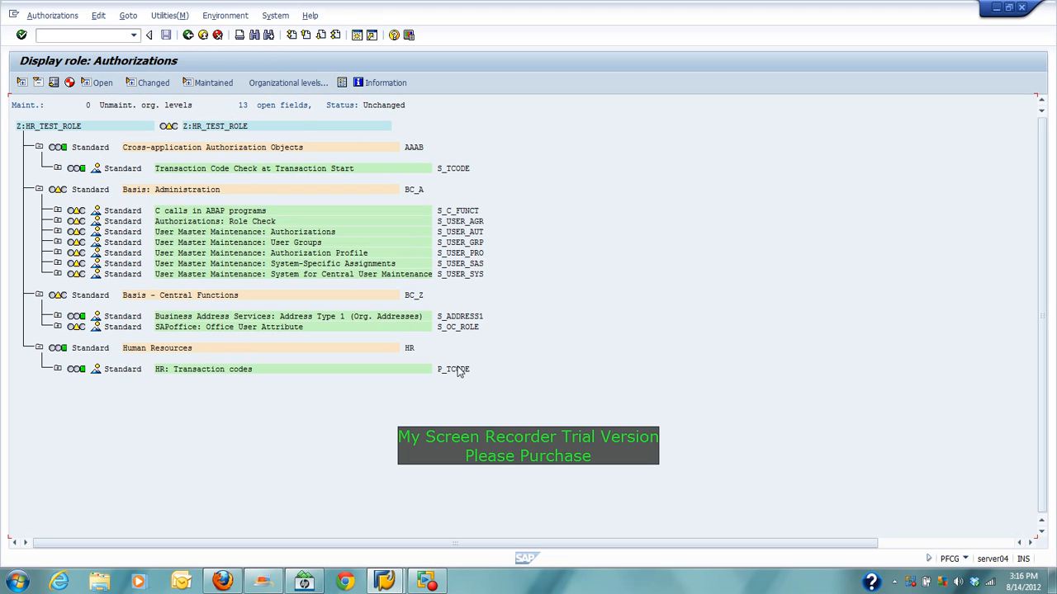
Open a new SAP session and start authorization object assignment maintenance with the command /nsu24.
{"action": "left_click", "coordinate": [382, 582]}
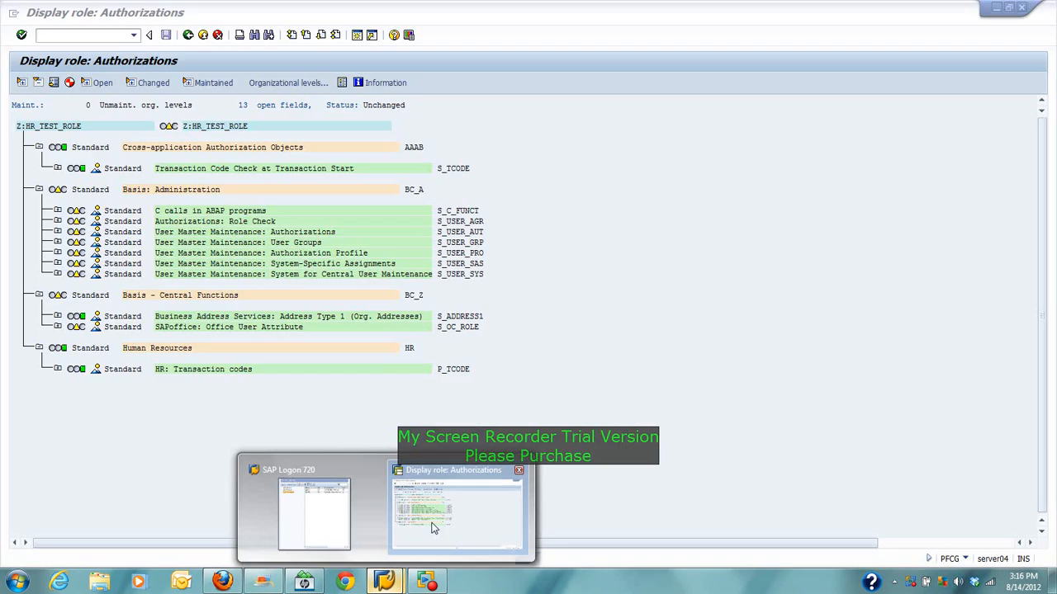
{"action": "left_click", "coordinate": [435, 529]}
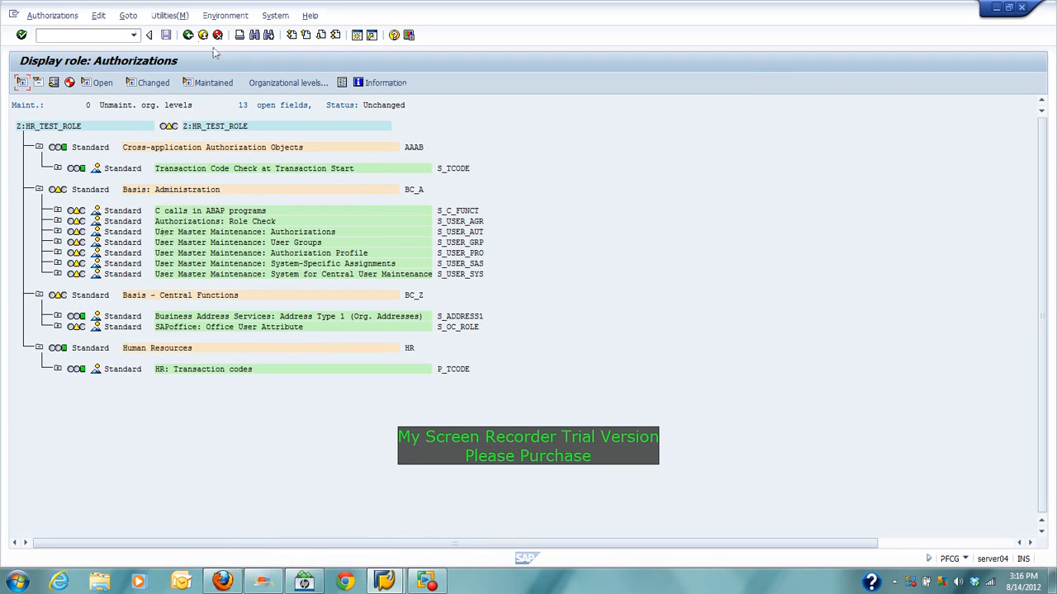
{"action": "left_click", "coordinate": [360, 37]}
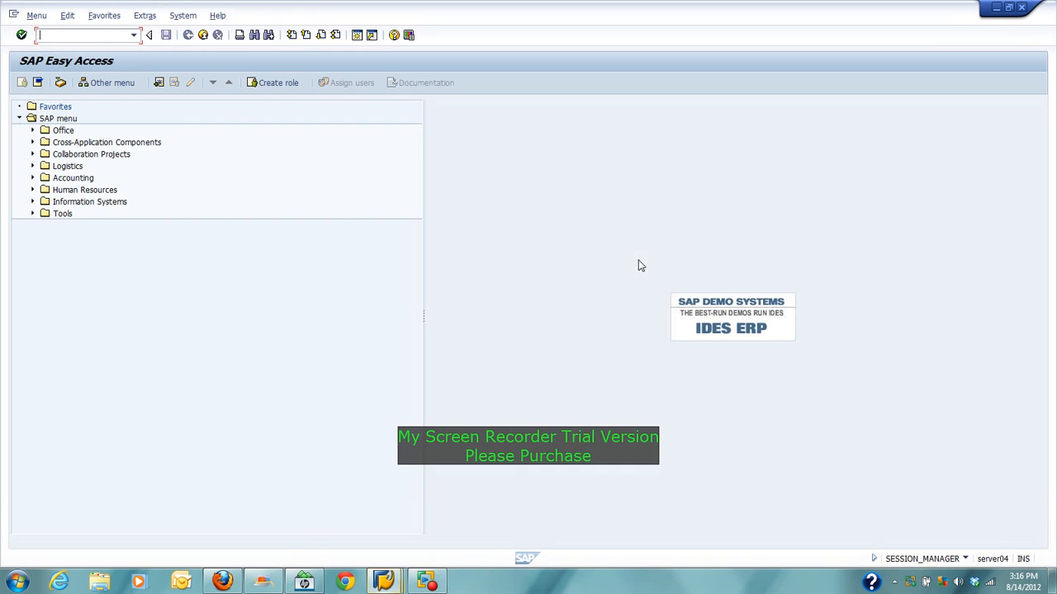
{"action": "left_click", "coordinate": [133, 34]}
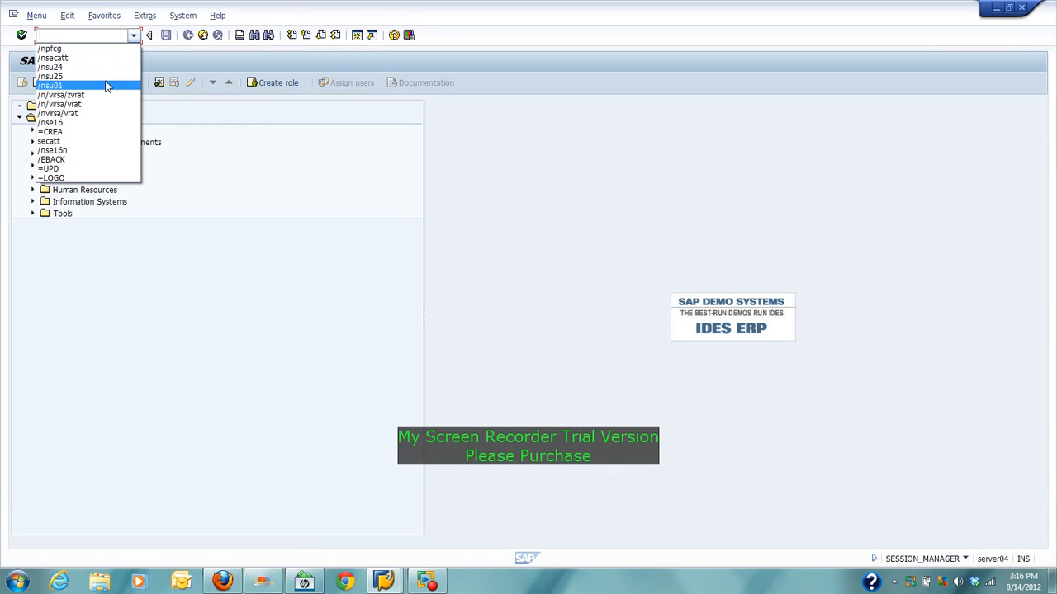
{"action": "left_click", "coordinate": [107, 67]}
{"action": "left_click", "coordinate": [21, 35]}
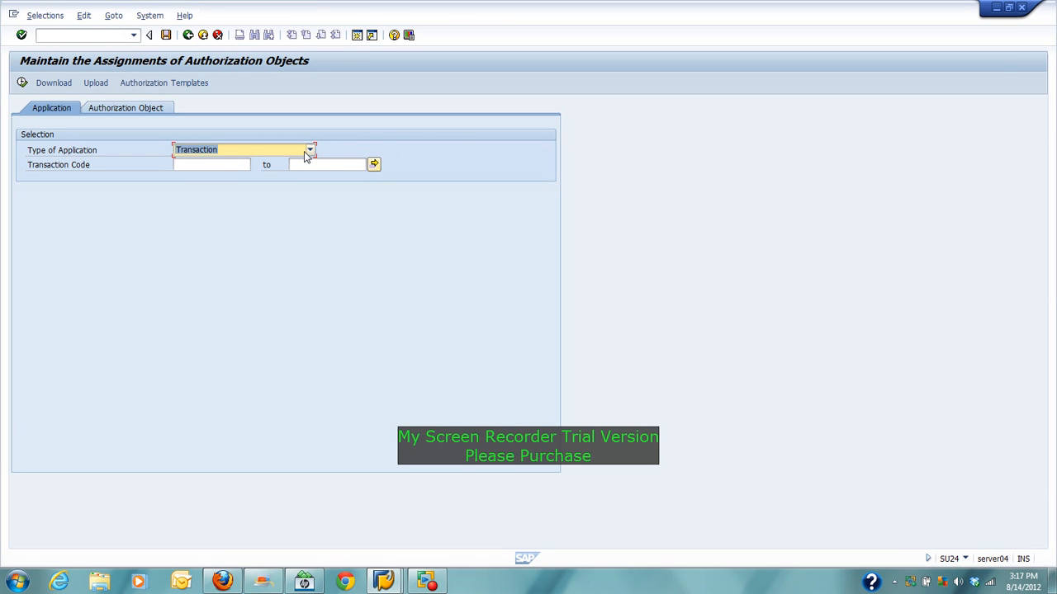
Display the authorization object assignments of transaction code SU01, keeping Transaction as the type of application.
{"action": "left_click", "coordinate": [313, 155]}
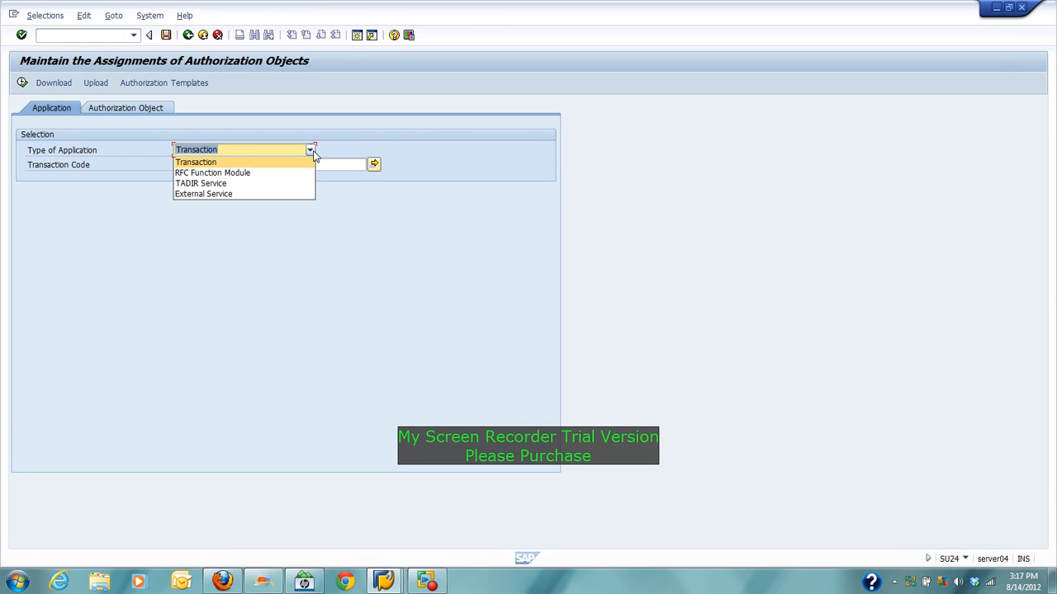
{"action": "left_click", "coordinate": [314, 155]}
{"action": "left_click", "coordinate": [237, 168]}
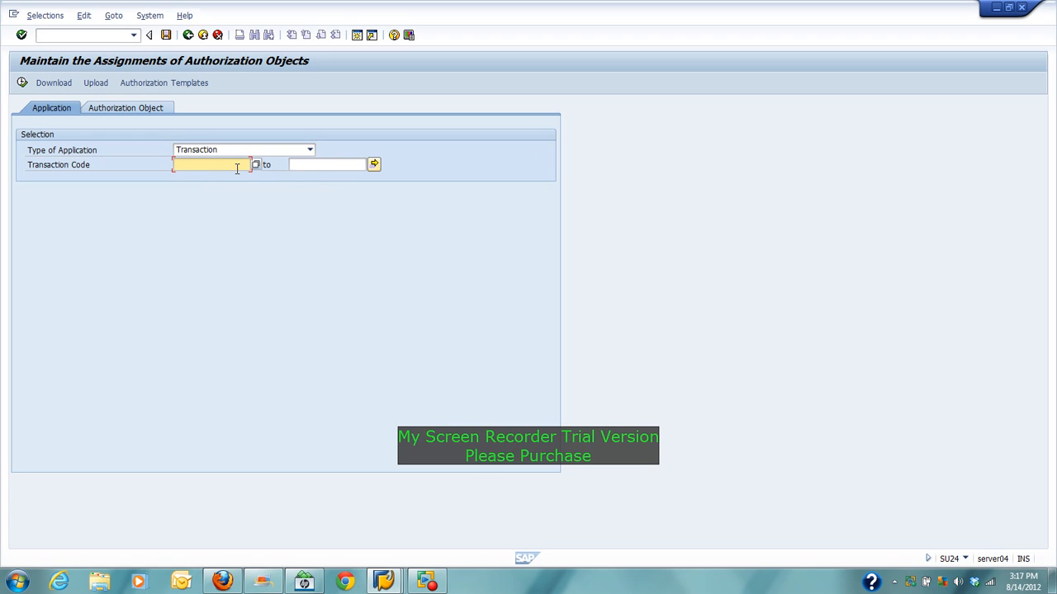
{"action": "type", "text": "SU01"}
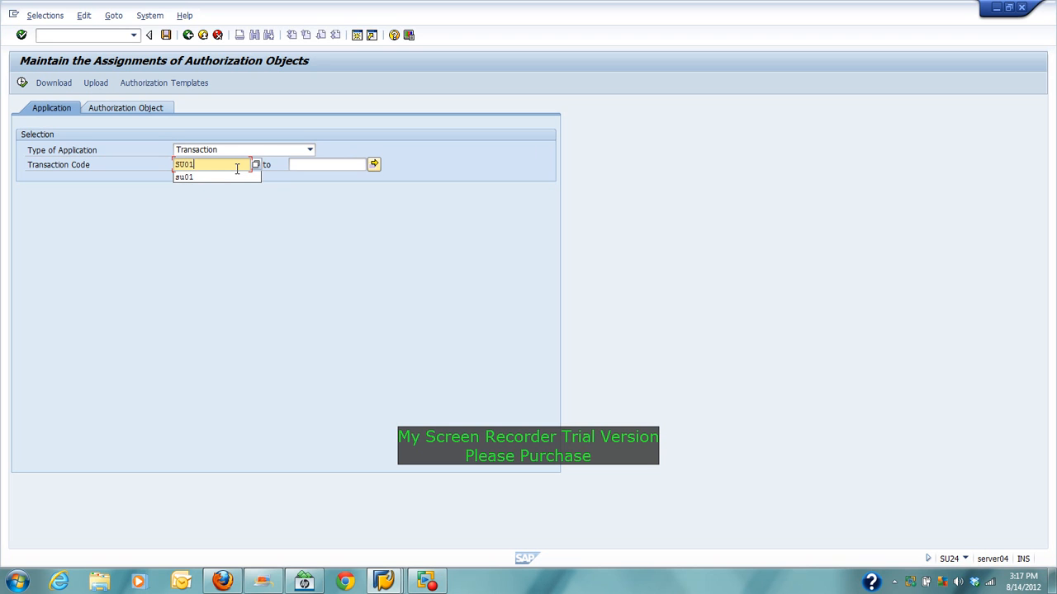
{"action": "key", "text": "Return"}
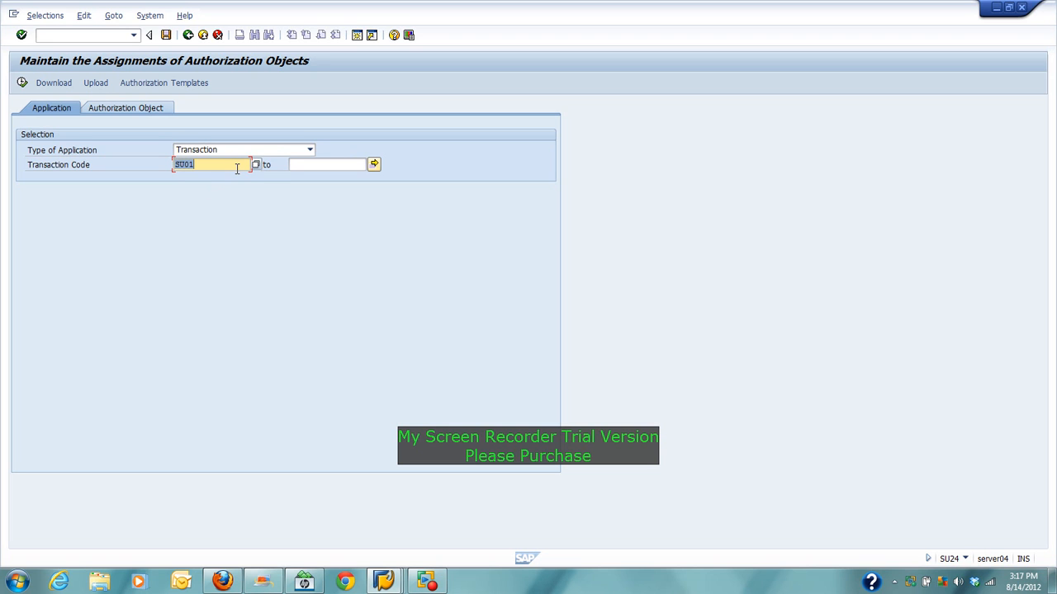
{"action": "left_click", "coordinate": [22, 83]}
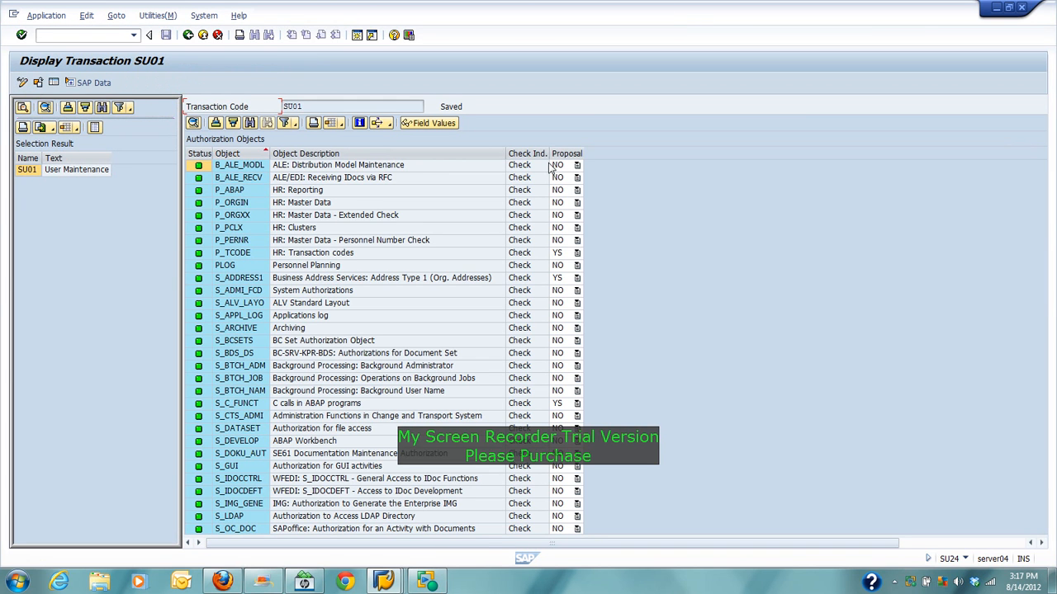
{"action": "scroll", "coordinate": [245, 297], "scroll_direction": "right", "scroll_amount": 3}
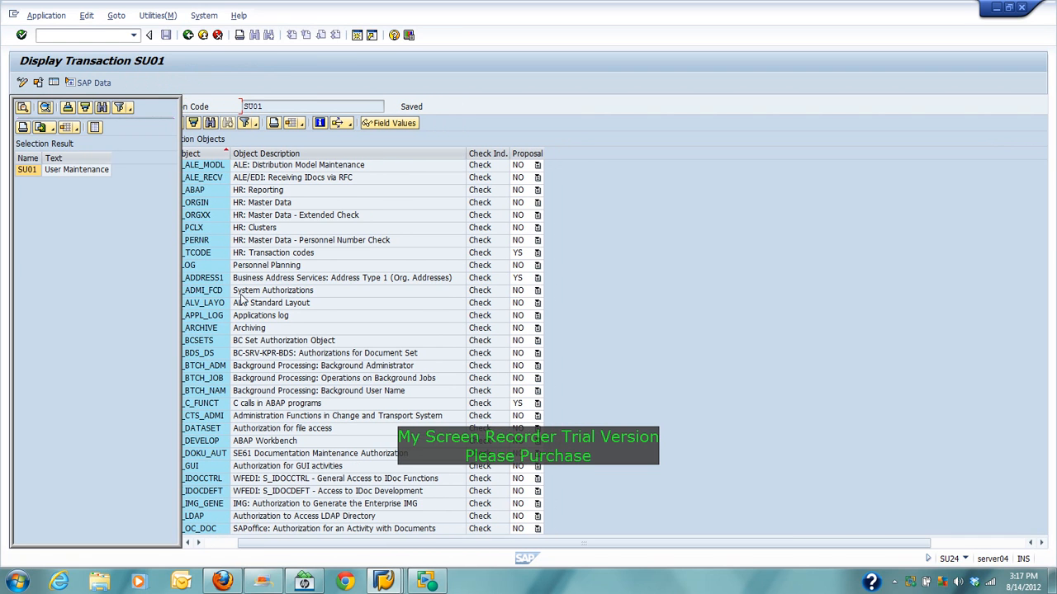
{"action": "scroll", "coordinate": [771, 358], "scroll_direction": "left", "scroll_amount": 3}
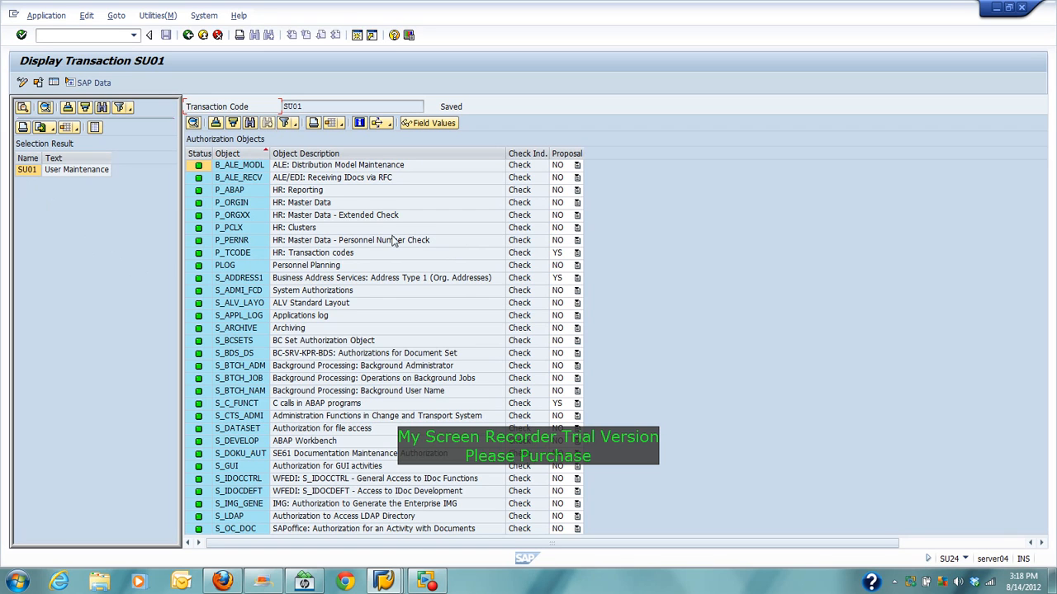
Filter SU01's authorization objects by the Proposal column to the value YS.
{"action": "left_click", "coordinate": [570, 154]}
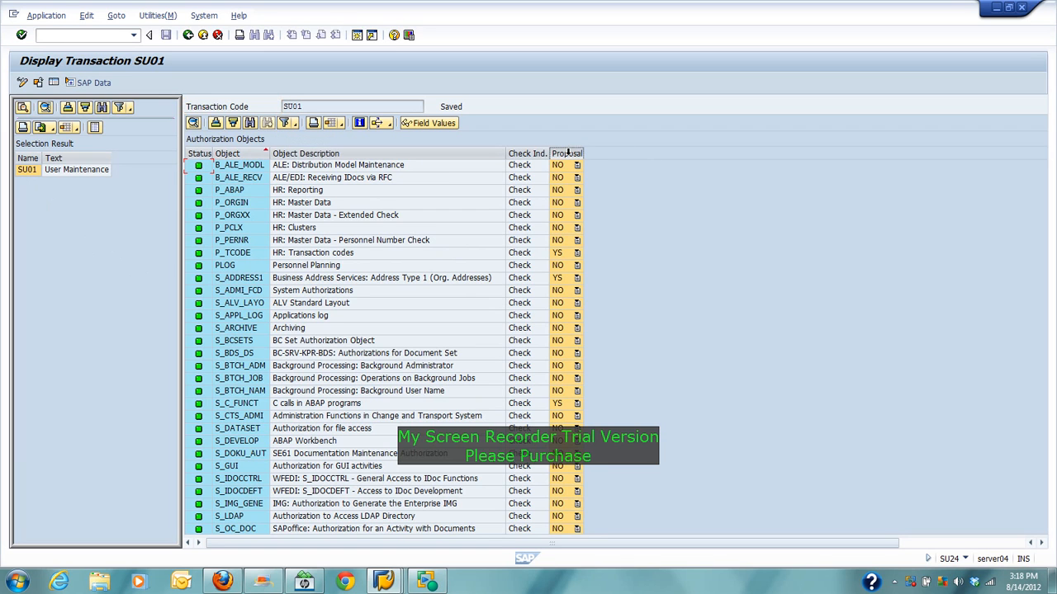
{"action": "left_click", "coordinate": [285, 124]}
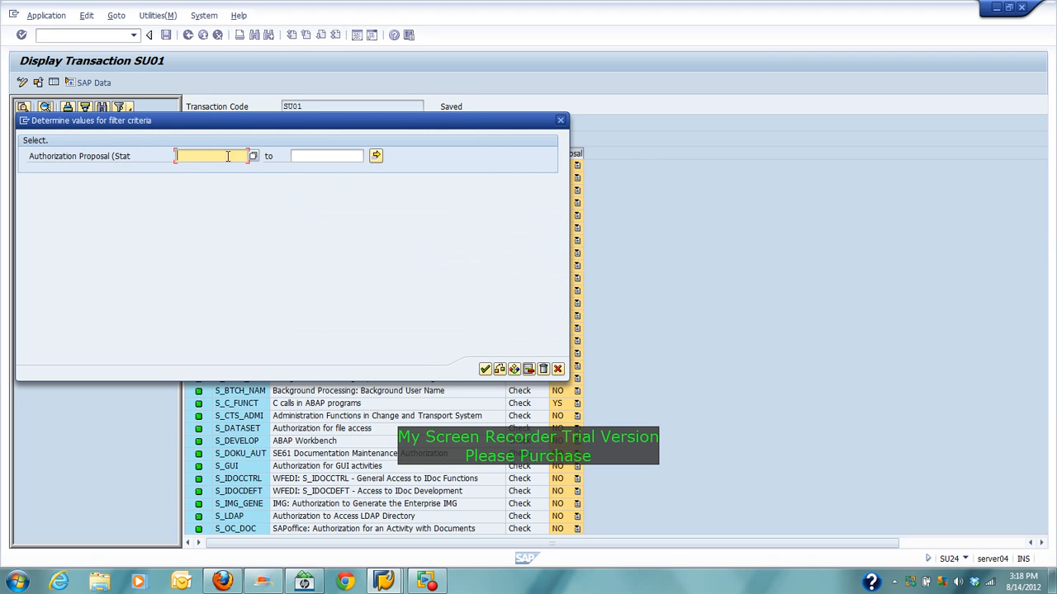
{"action": "left_click", "coordinate": [253, 156]}
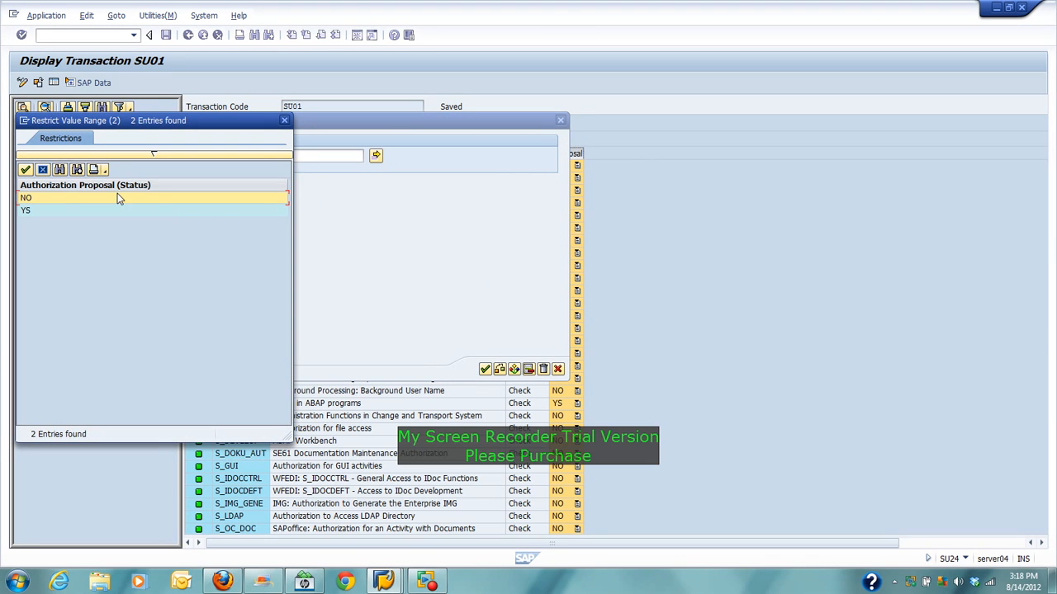
{"action": "left_click", "coordinate": [25, 169]}
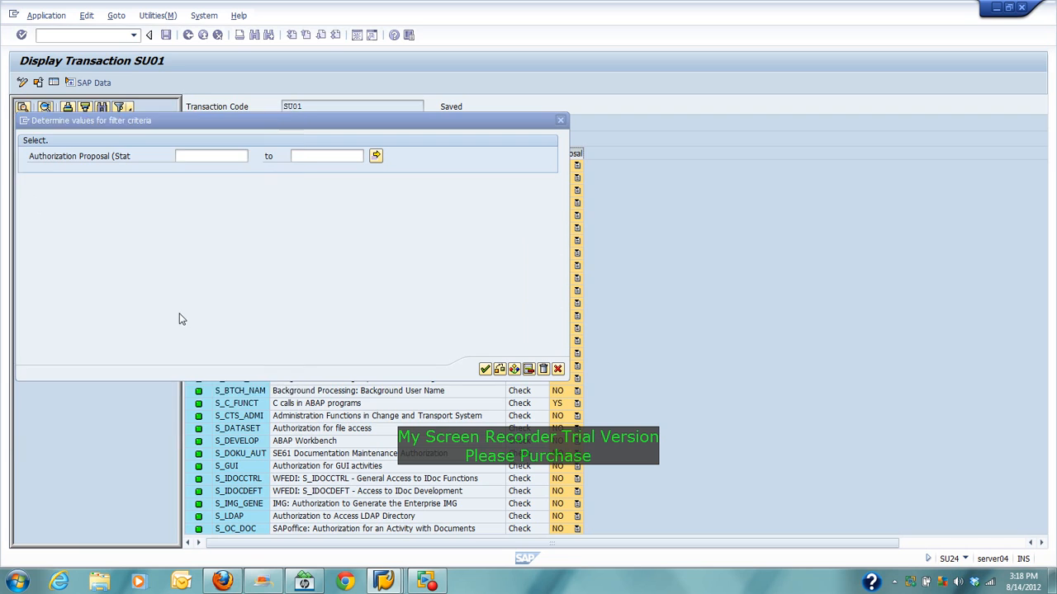
{"action": "left_click", "coordinate": [485, 369]}
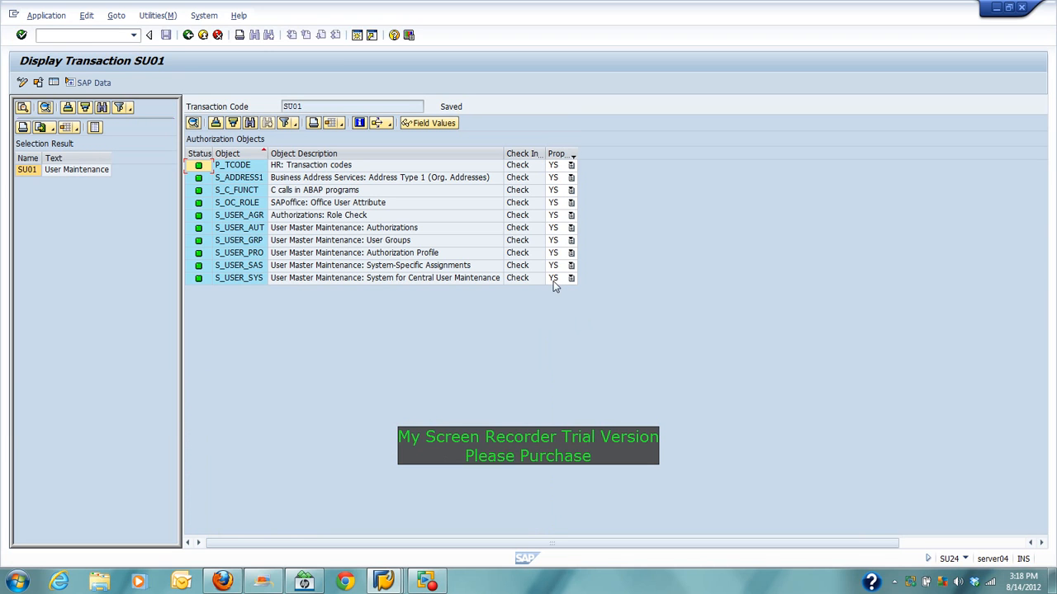
Go through the proposed authorization objects of SU01 one by one, from S_ADDRESS1 to S_USER_SYS.
{"action": "left_click", "coordinate": [199, 180]}
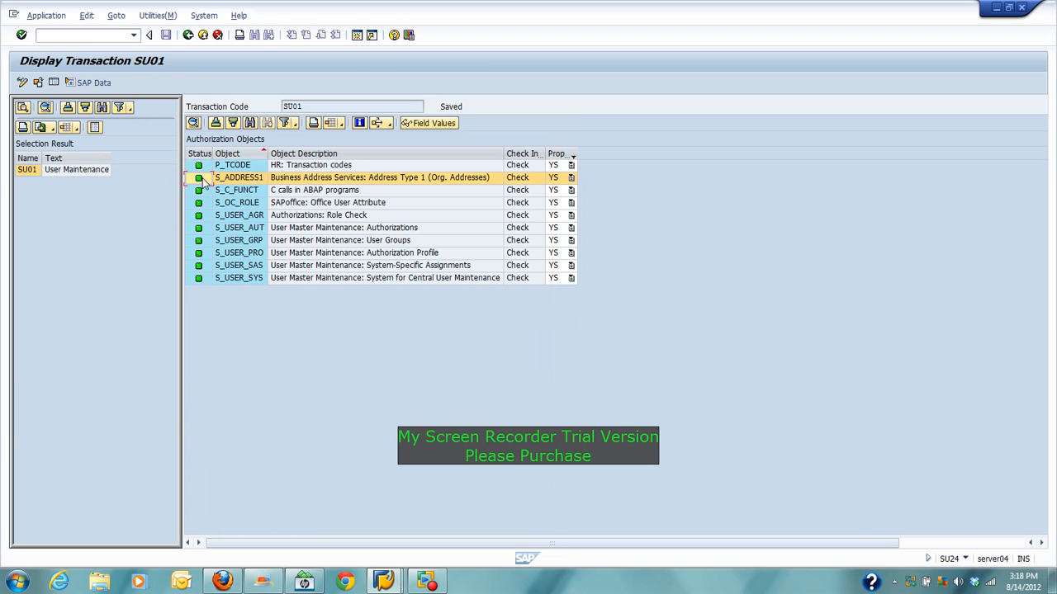
{"action": "left_click", "coordinate": [204, 191]}
{"action": "left_click", "coordinate": [206, 204]}
{"action": "left_click", "coordinate": [207, 217]}
{"action": "left_click", "coordinate": [207, 228]}
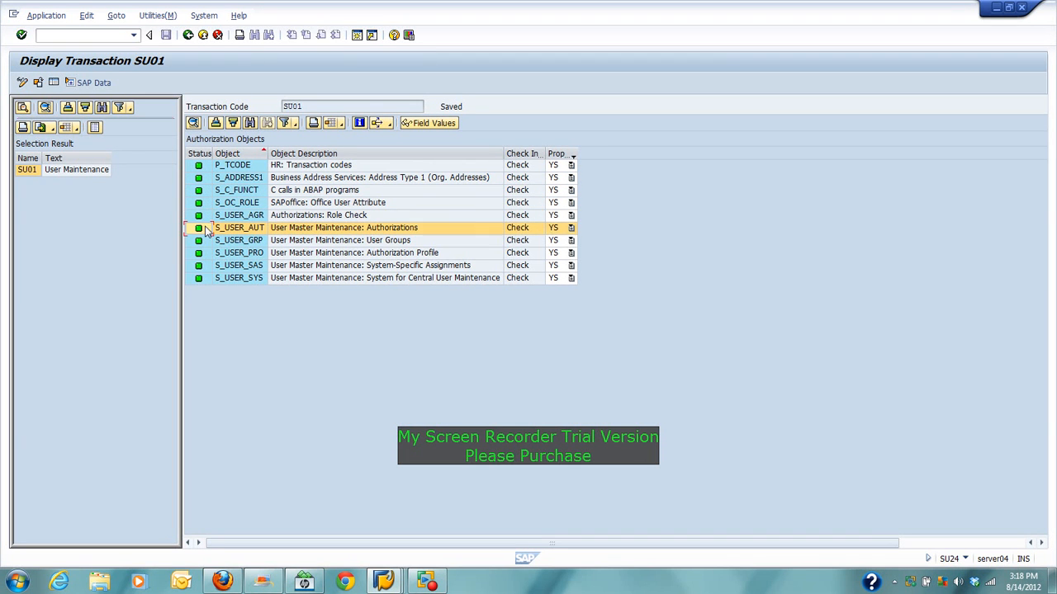
{"action": "left_click", "coordinate": [208, 240]}
{"action": "left_click", "coordinate": [208, 253]}
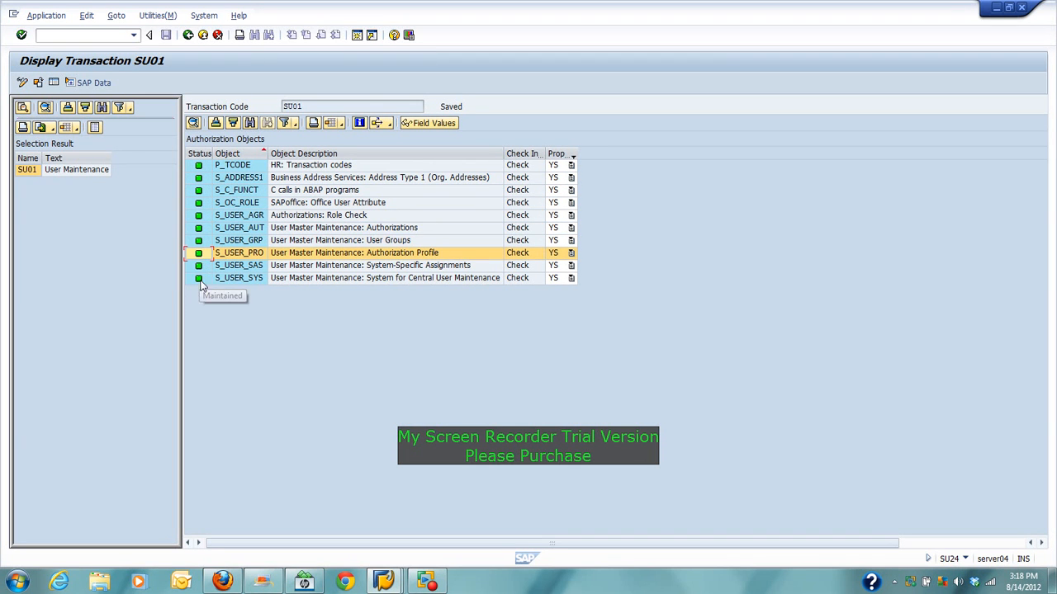
{"action": "left_click", "coordinate": [208, 267]}
{"action": "left_click", "coordinate": [206, 279]}
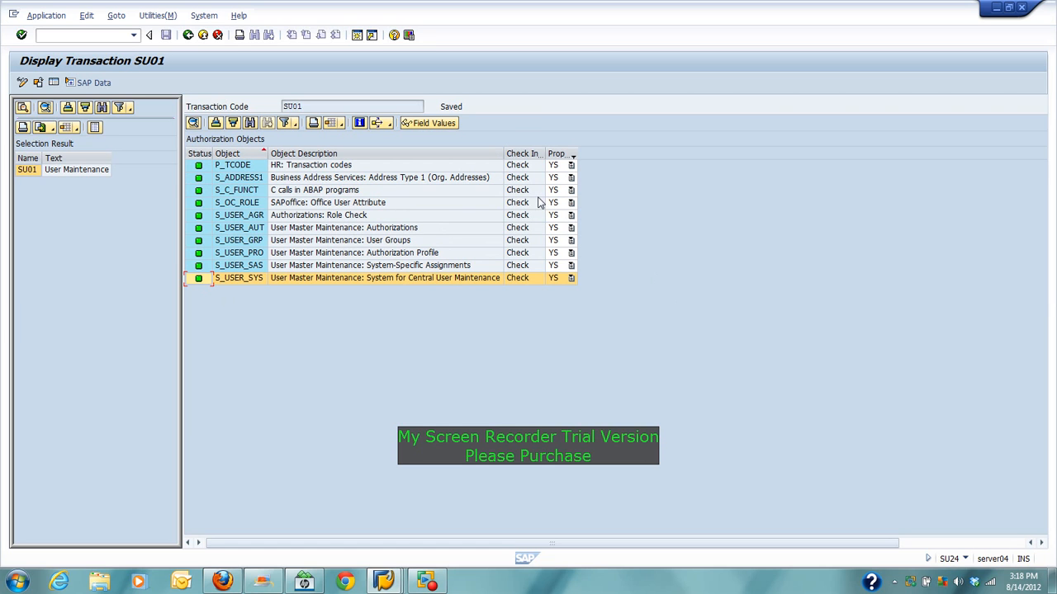
Compare the proposed objects with the authorization tree of role Z:HR_TEST_ROLE and return to the SU01 assignments.
{"action": "mouse_move", "coordinate": [382, 585]}
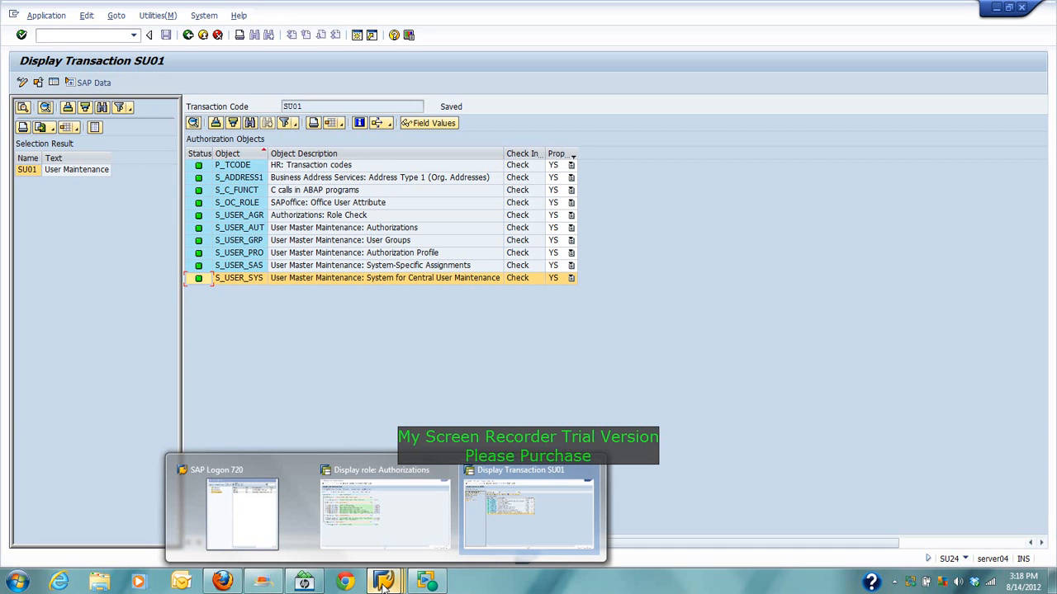
{"action": "left_click", "coordinate": [366, 514]}
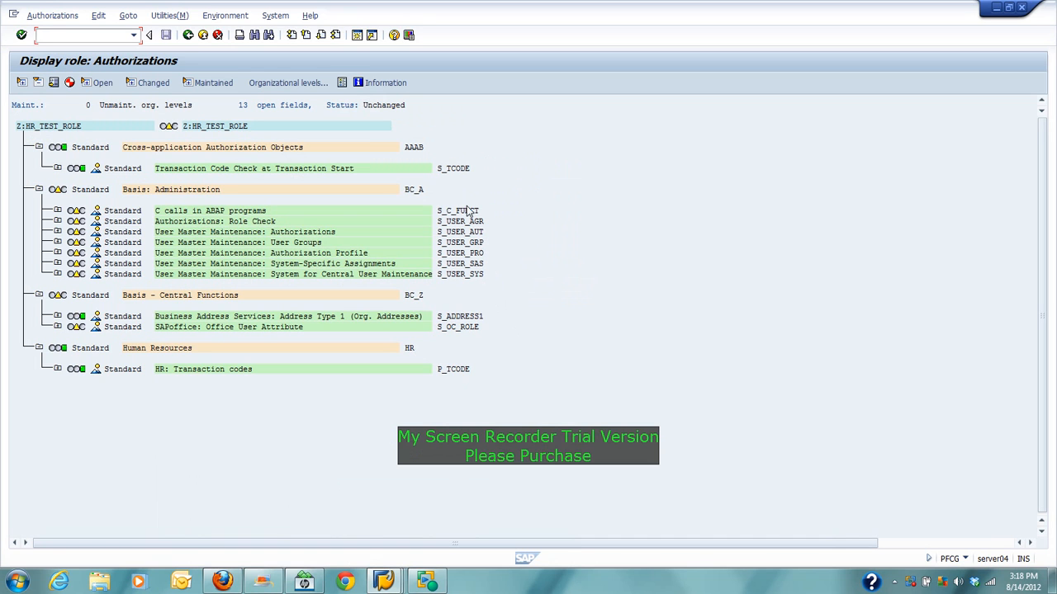
{"action": "left_click", "coordinate": [996, 9]}
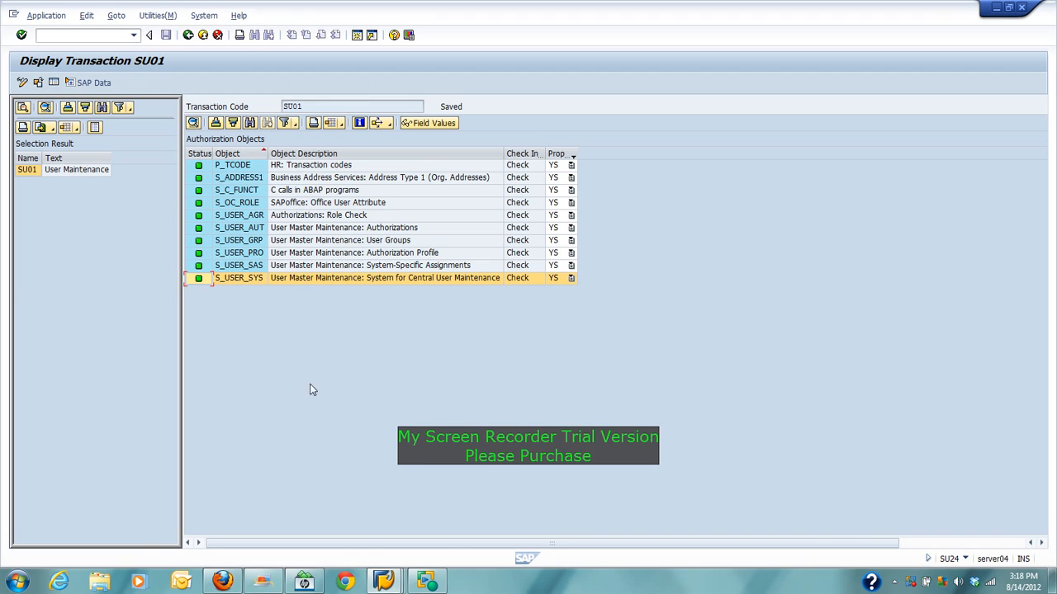
Display the default authorization values of P_TCODE in SU24 and find the same object in the role's authorizations.
{"action": "left_click", "coordinate": [235, 168]}
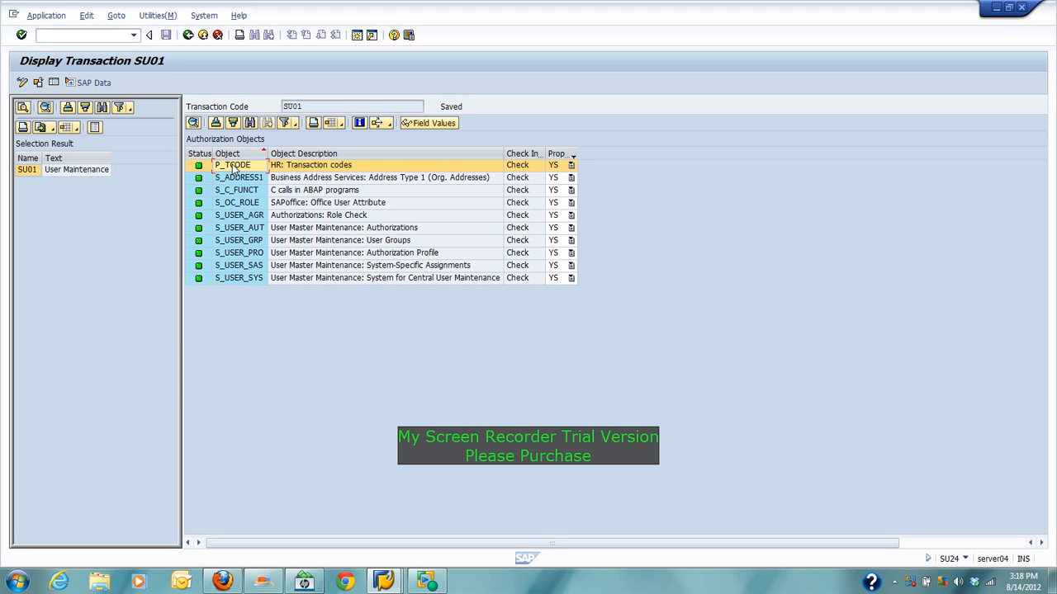
{"action": "double_click", "coordinate": [234, 168]}
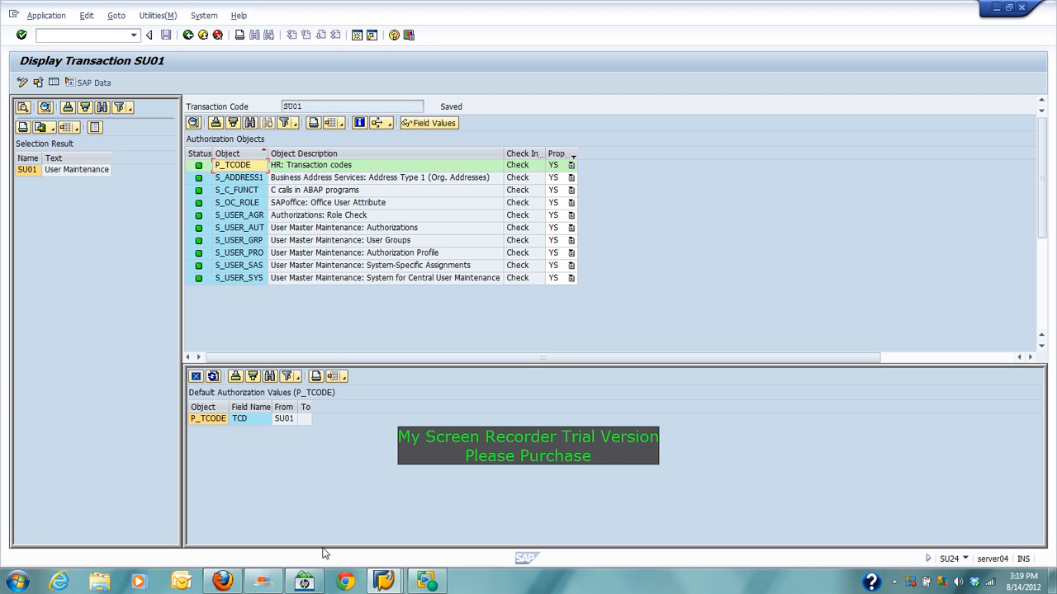
{"action": "mouse_move", "coordinate": [384, 582]}
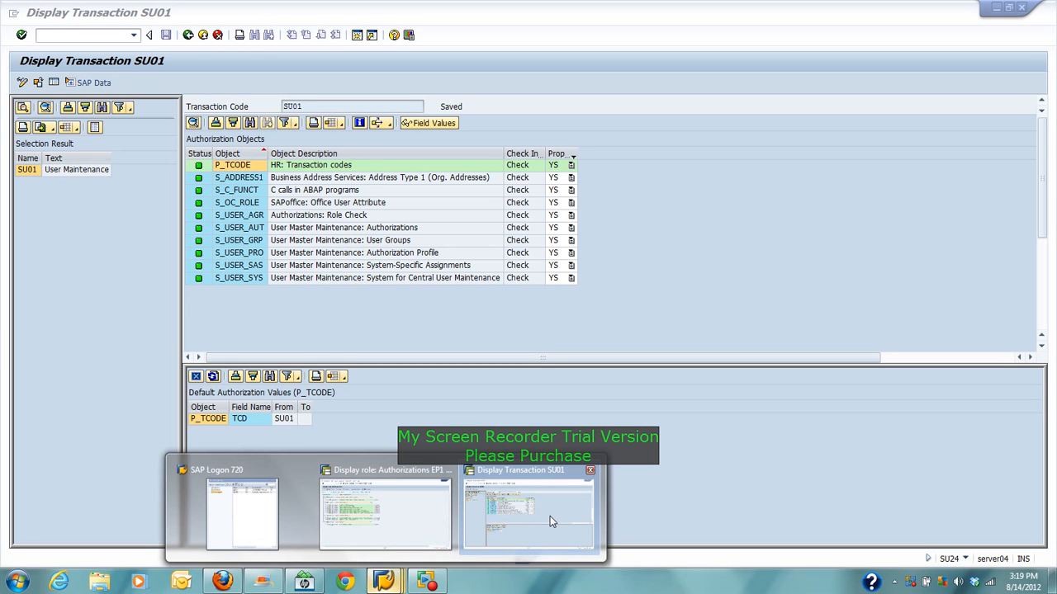
{"action": "left_click", "coordinate": [381, 476]}
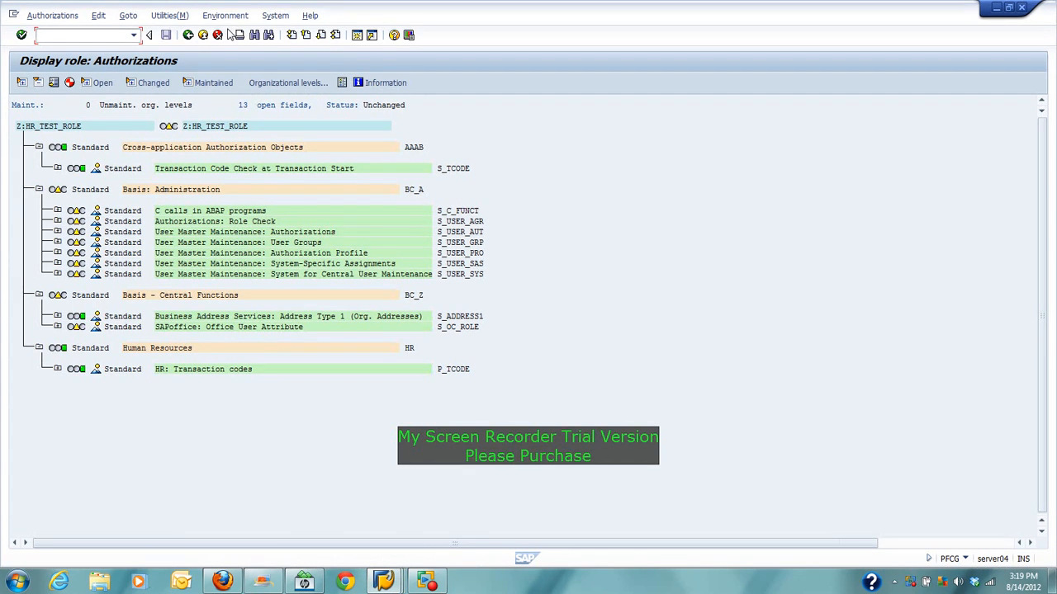
{"action": "left_click", "coordinate": [254, 35]}
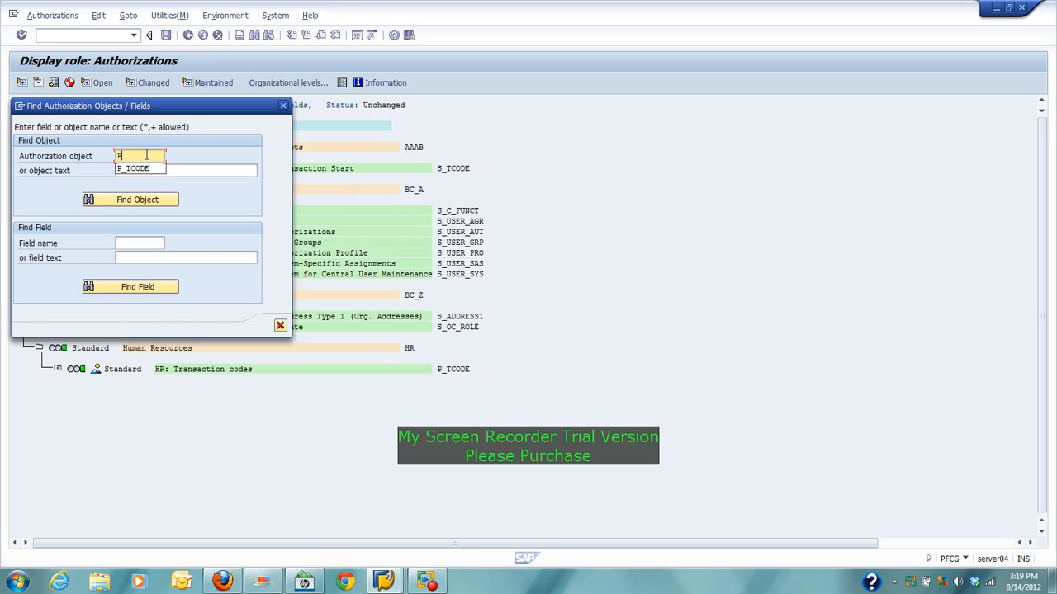
{"action": "type", "text": "P_TCODE"}
{"action": "left_click", "coordinate": [174, 199]}
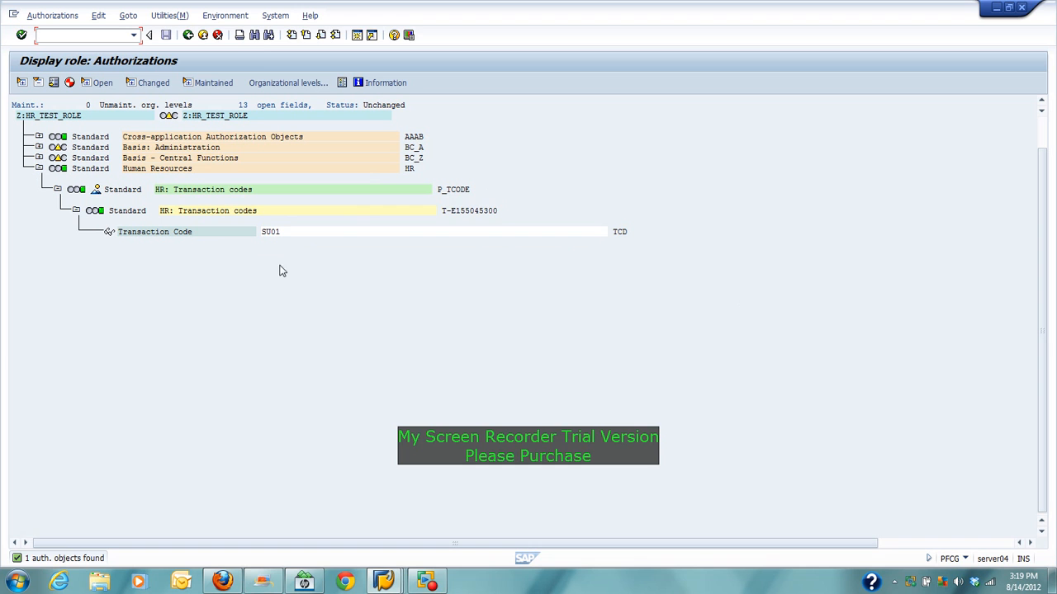
Return to the SU01 assignments and display the default authorization values of S_ADDRESS1.
{"action": "mouse_move", "coordinate": [392, 583]}
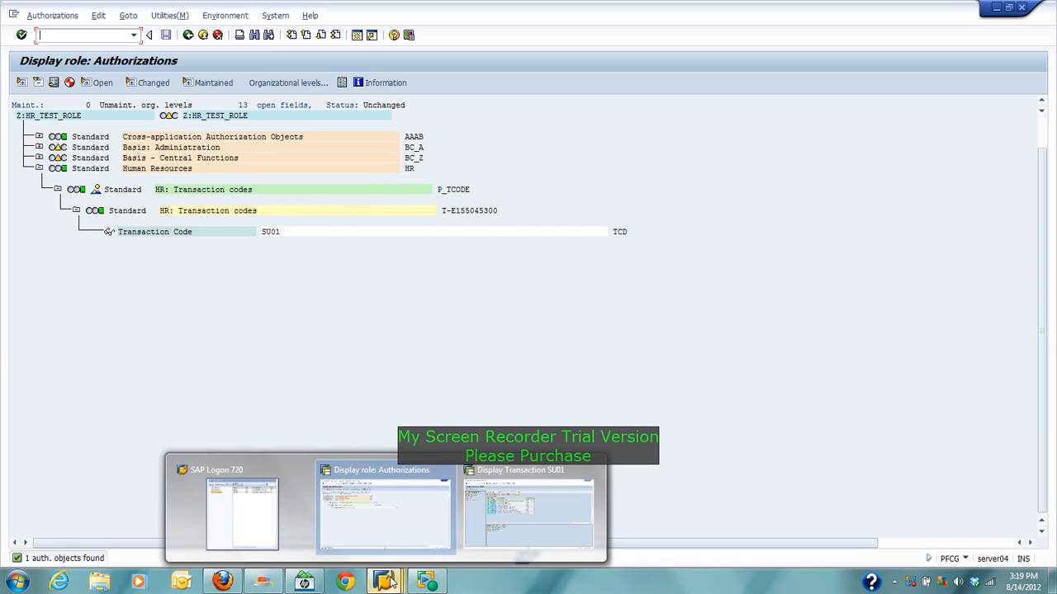
{"action": "left_click", "coordinate": [515, 530]}
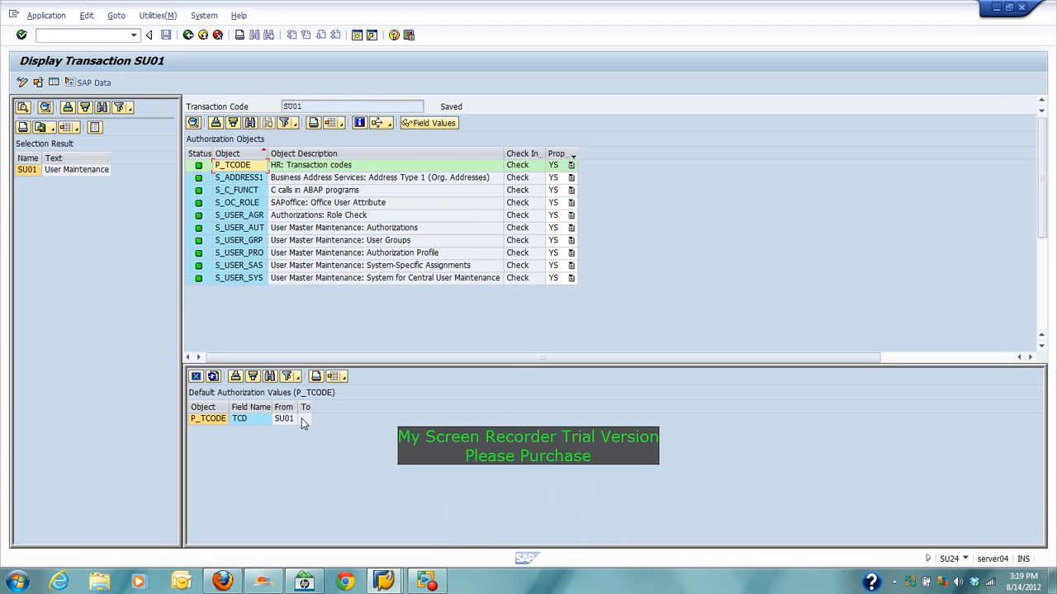
{"action": "left_click", "coordinate": [234, 181]}
{"action": "double_click", "coordinate": [235, 180]}
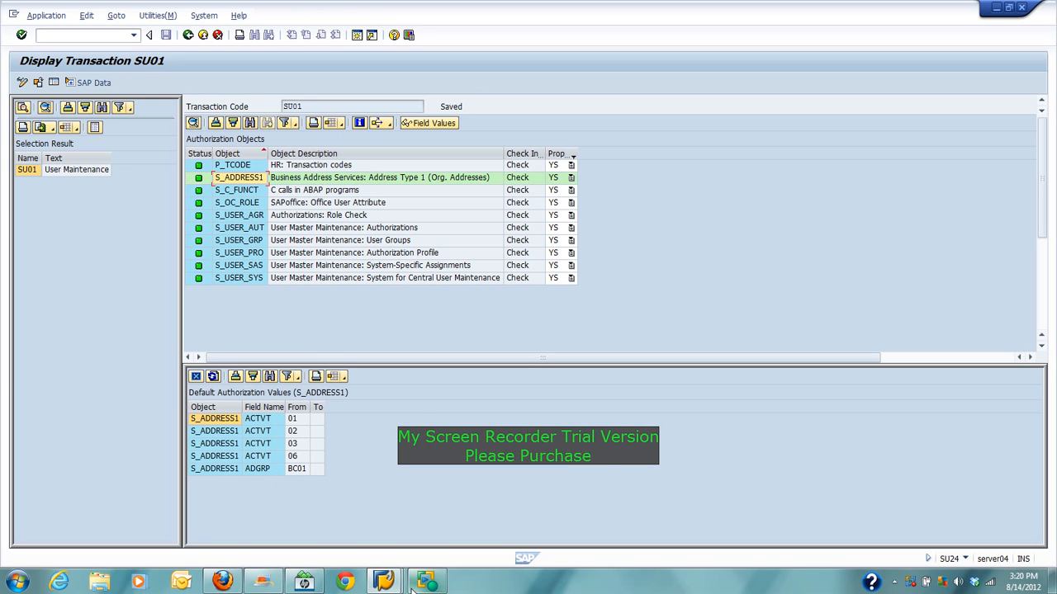
Find authorization object S_ADDRESS1 in the role's authorizations to compare its activity and address group values.
{"action": "mouse_move", "coordinate": [384, 582]}
{"action": "mouse_move", "coordinate": [399, 520]}
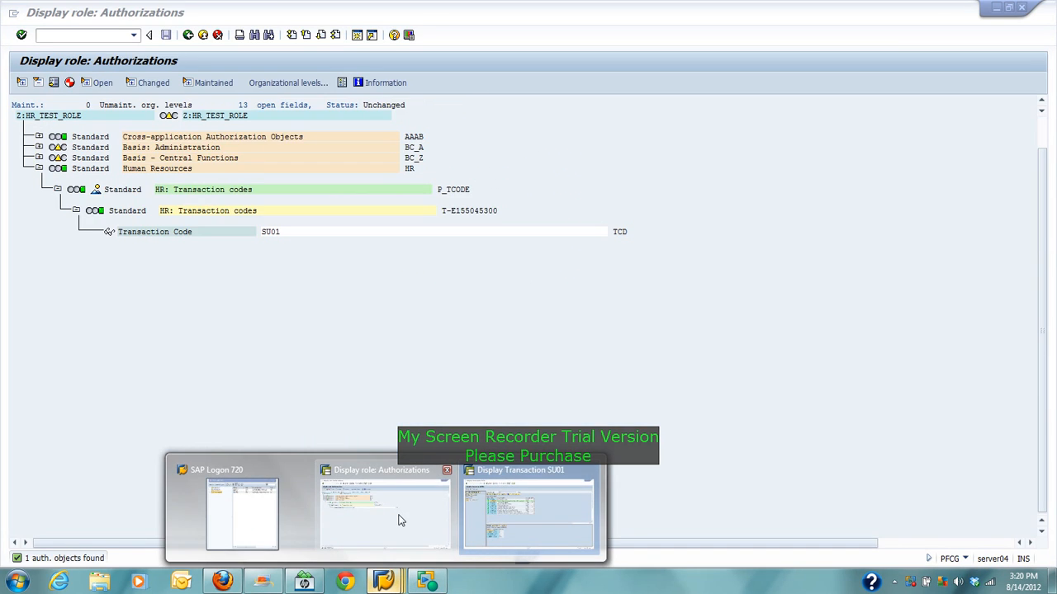
{"action": "mouse_move", "coordinate": [493, 543]}
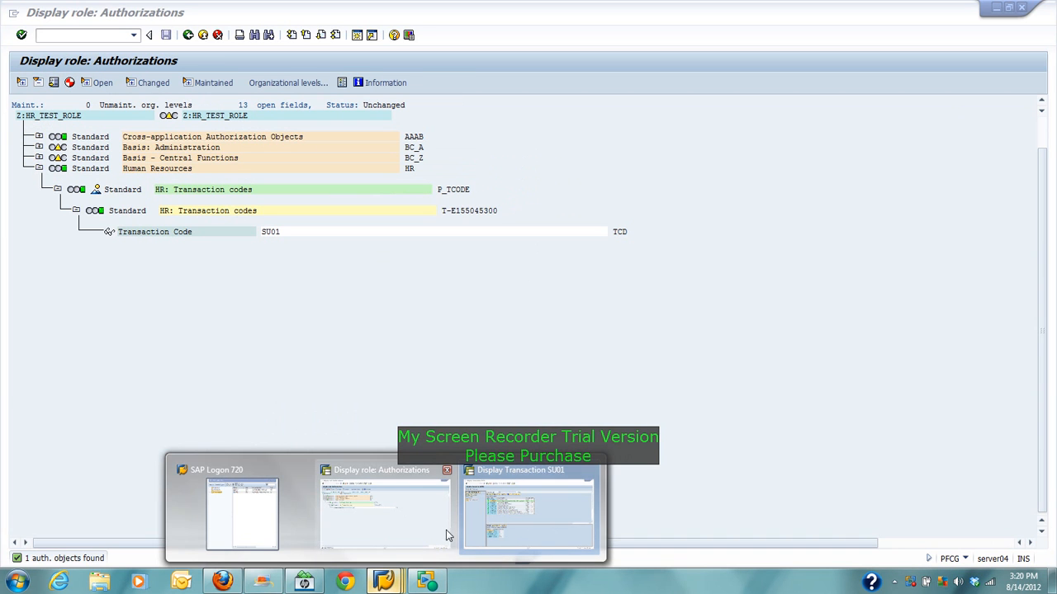
{"action": "left_click", "coordinate": [409, 528]}
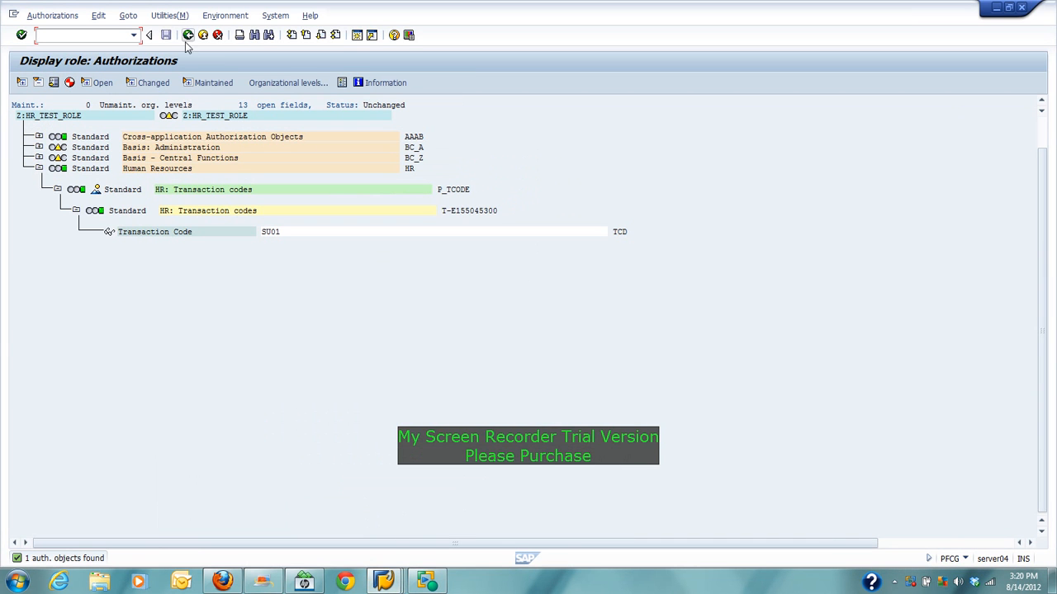
{"action": "left_click", "coordinate": [255, 35]}
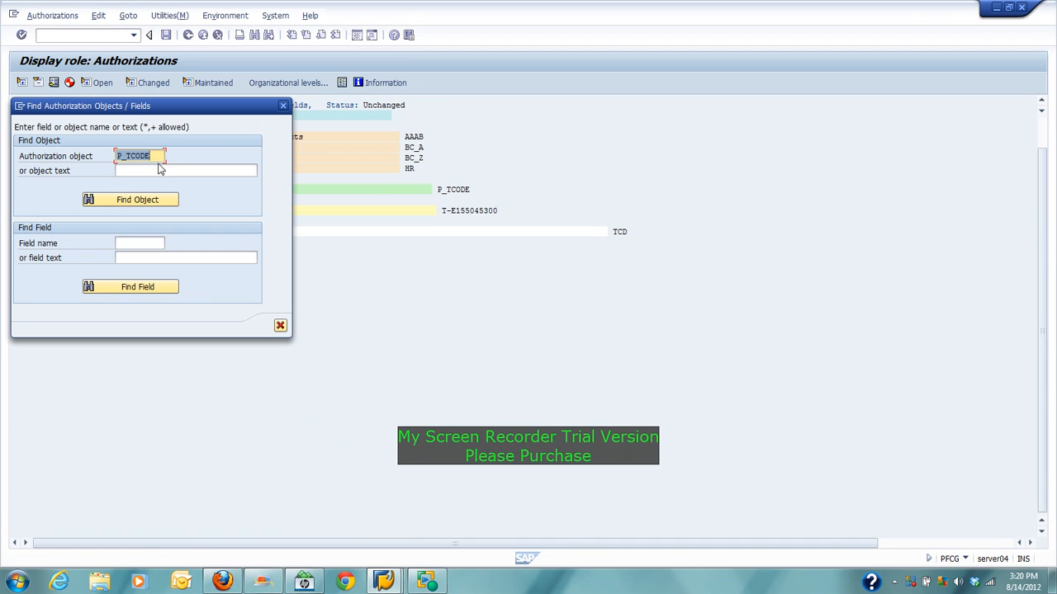
{"action": "type", "text": "S_"}
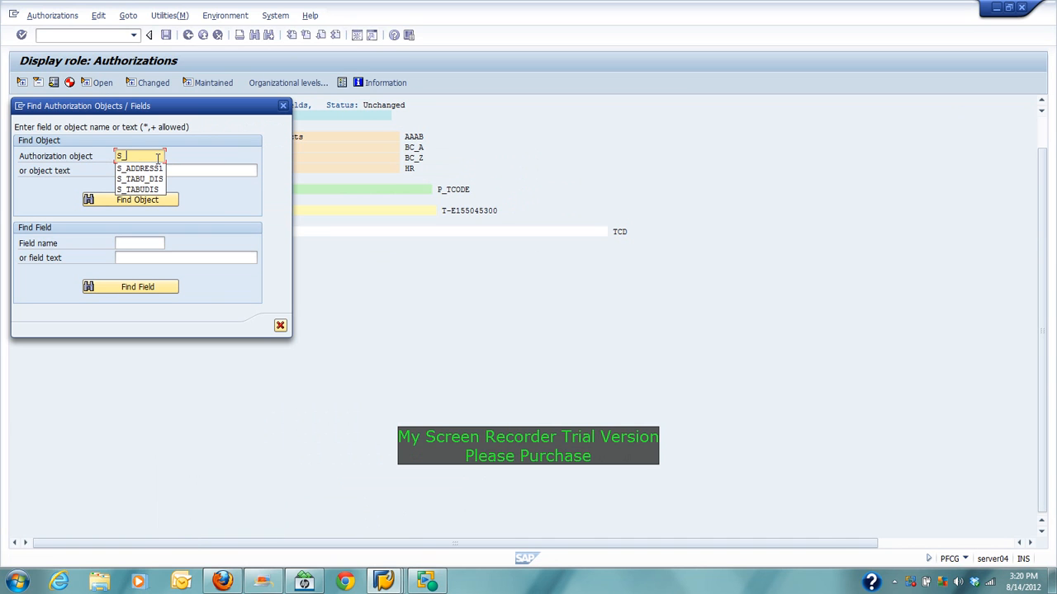
{"action": "key", "text": "Down"}
{"action": "key", "text": "Return"}
{"action": "left_click", "coordinate": [131, 201]}
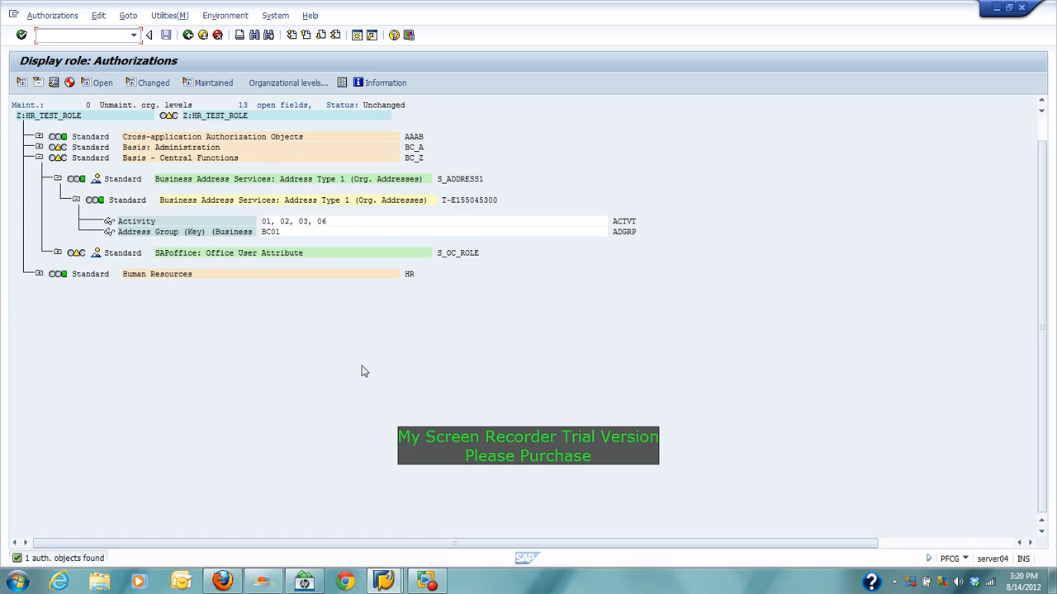
Compare the default authorization values of S_ADDRESS1 in SU24 with the role's field values and return to the role's authorizations.
{"action": "left_click", "coordinate": [384, 581]}
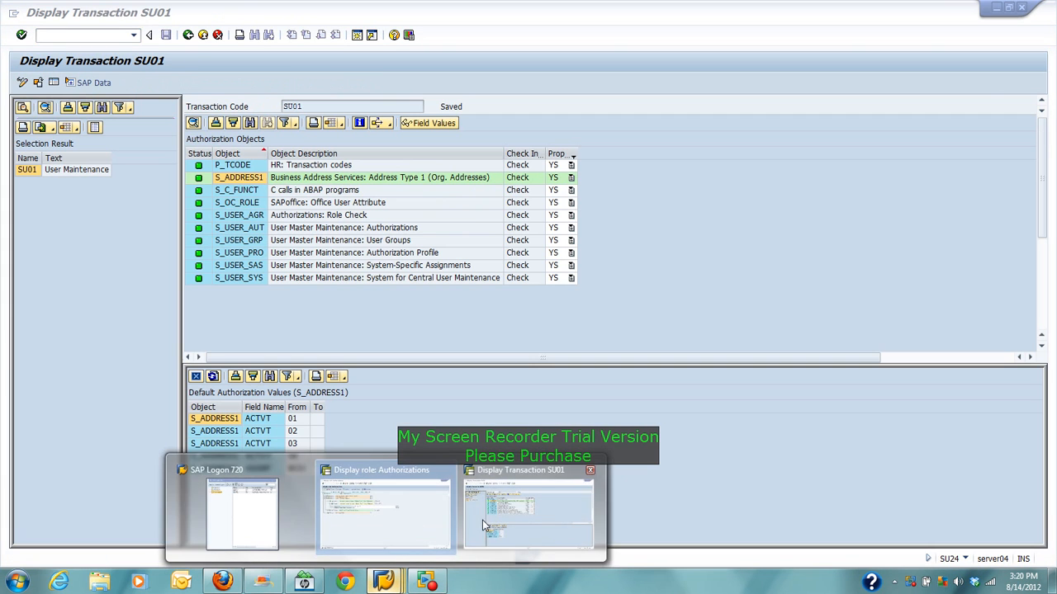
{"action": "left_click", "coordinate": [528, 510]}
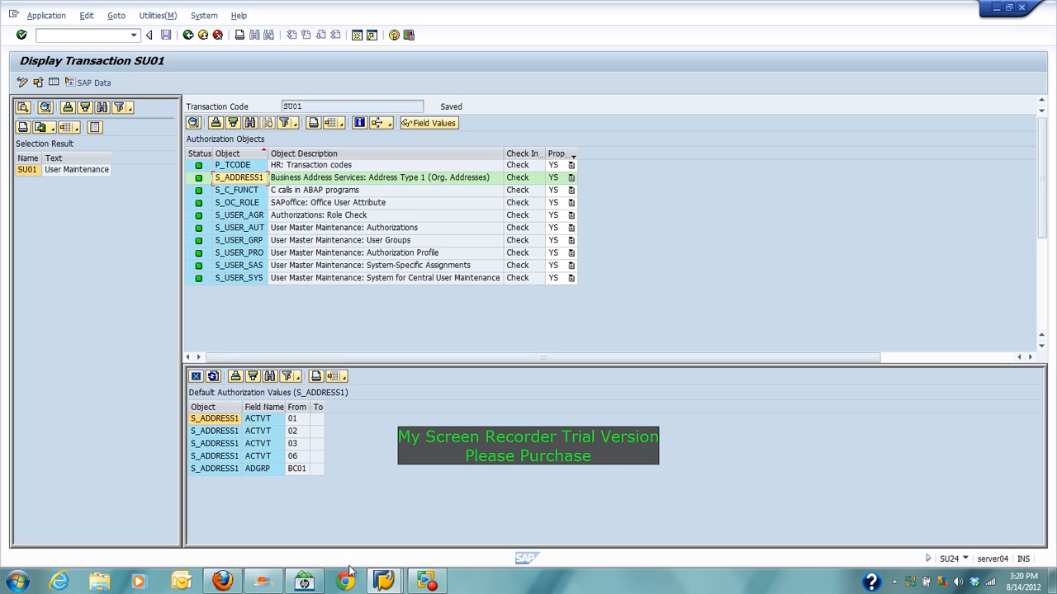
{"action": "mouse_move", "coordinate": [384, 582]}
{"action": "left_click", "coordinate": [410, 537]}
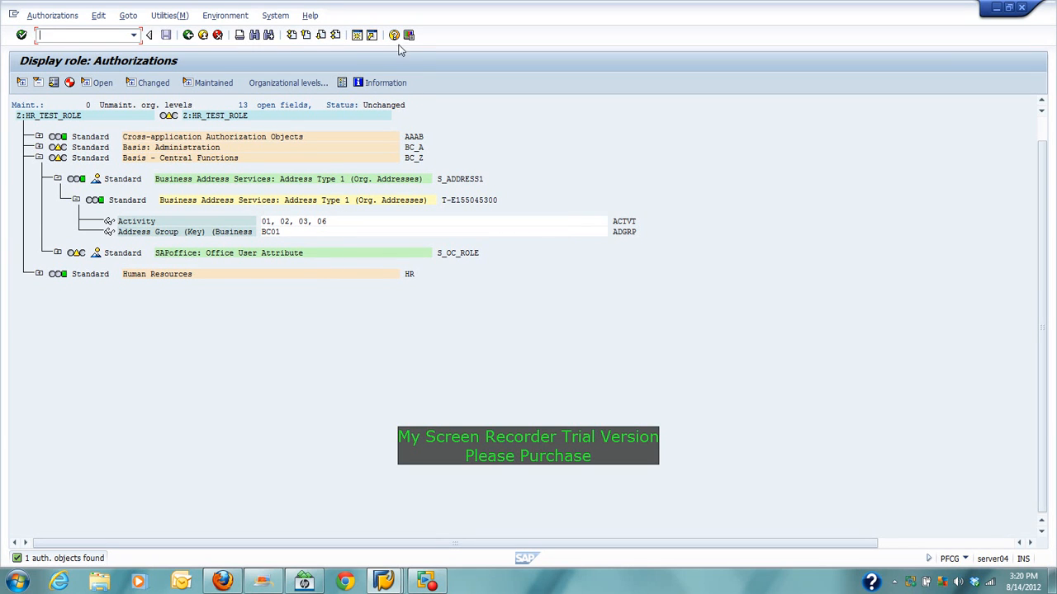
Display the legend of colors and icons for the role's authorization tree, move it beside the tree, and close it.
{"action": "left_click", "coordinate": [343, 83]}
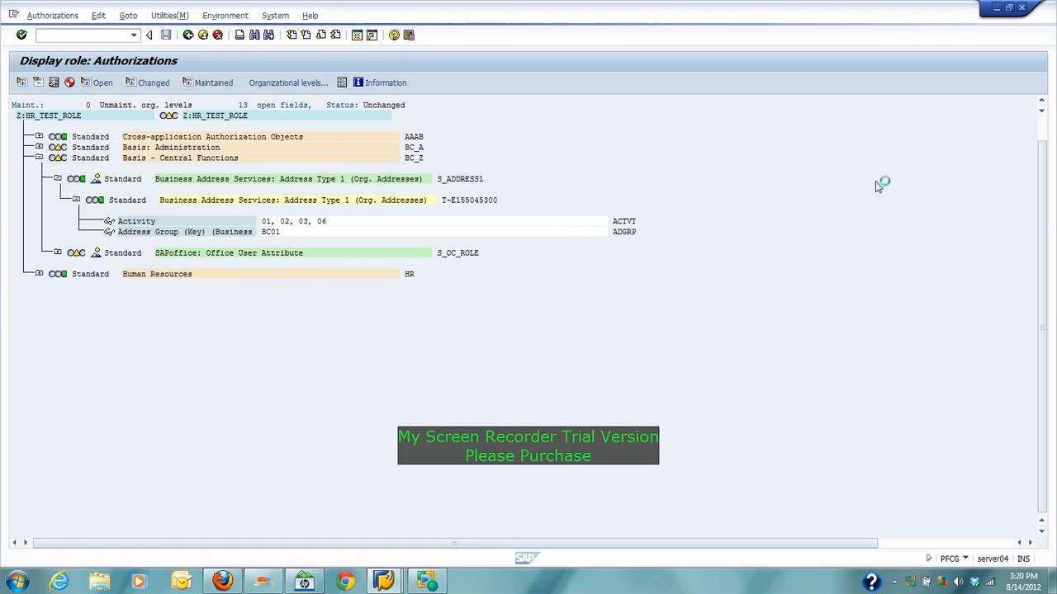
{"action": "left_click_drag", "start_coordinate": [280, 150], "coordinate": [794, 105]}
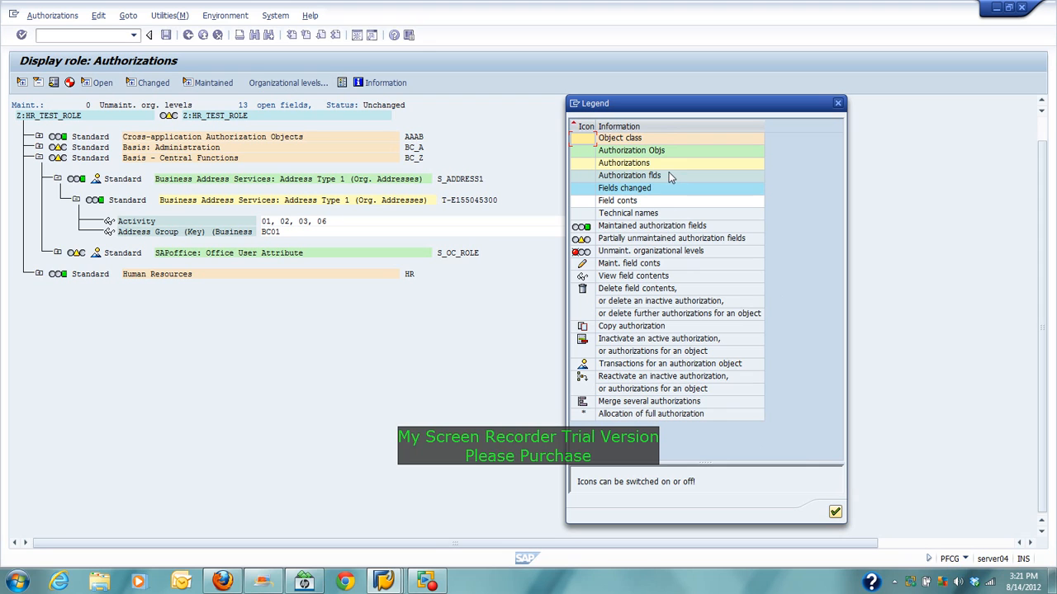
{"action": "left_click", "coordinate": [838, 104]}
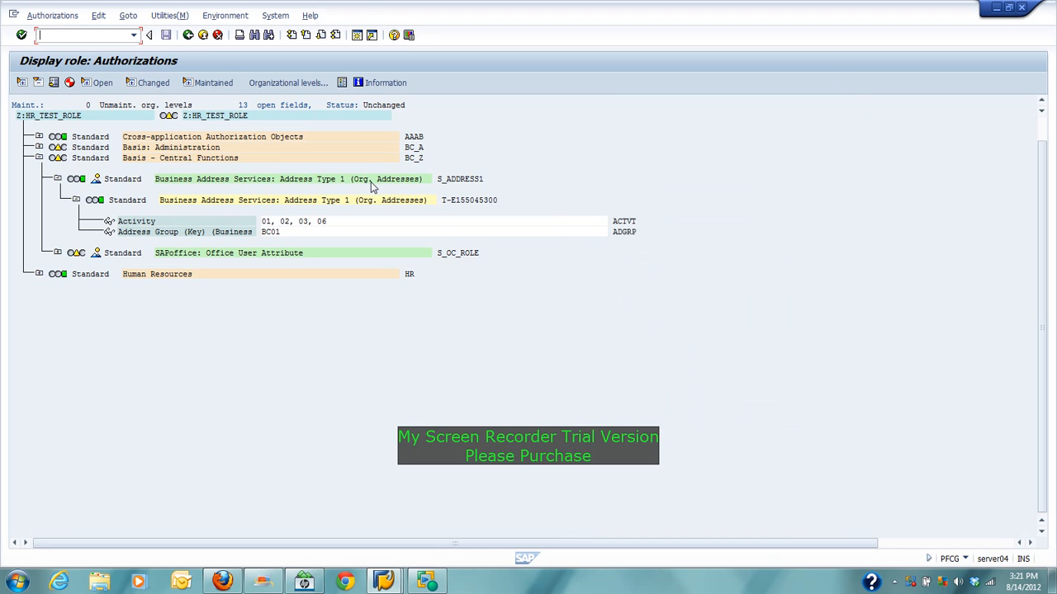
Return to the SU01 assignments in SU24 and review the proposal options for object P_TCODE, keeping YS selected.
{"action": "left_click", "coordinate": [108, 34]}
{"action": "mouse_move", "coordinate": [384, 582]}
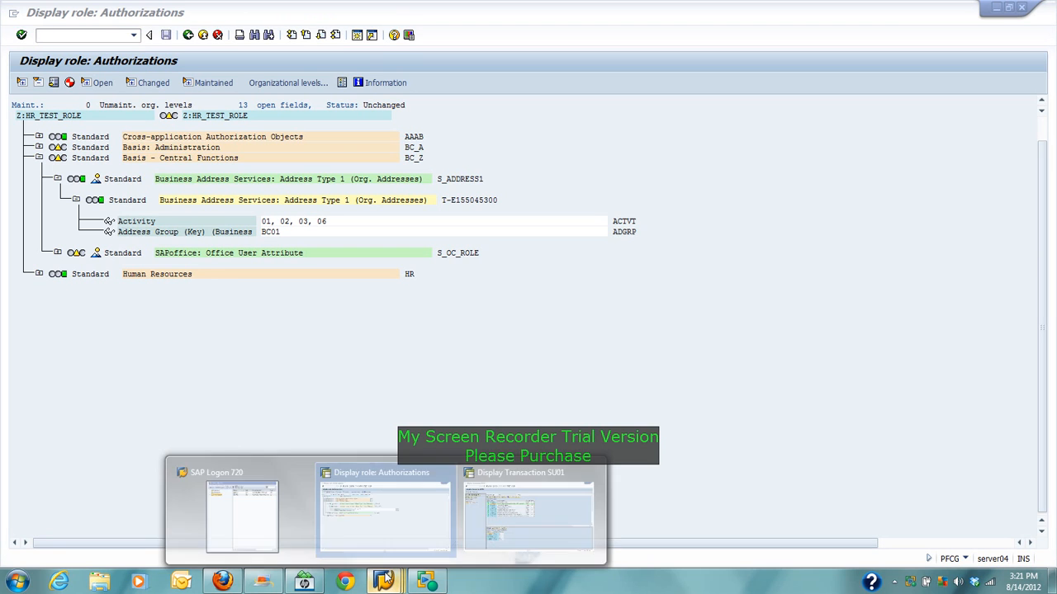
{"action": "left_click", "coordinate": [407, 505]}
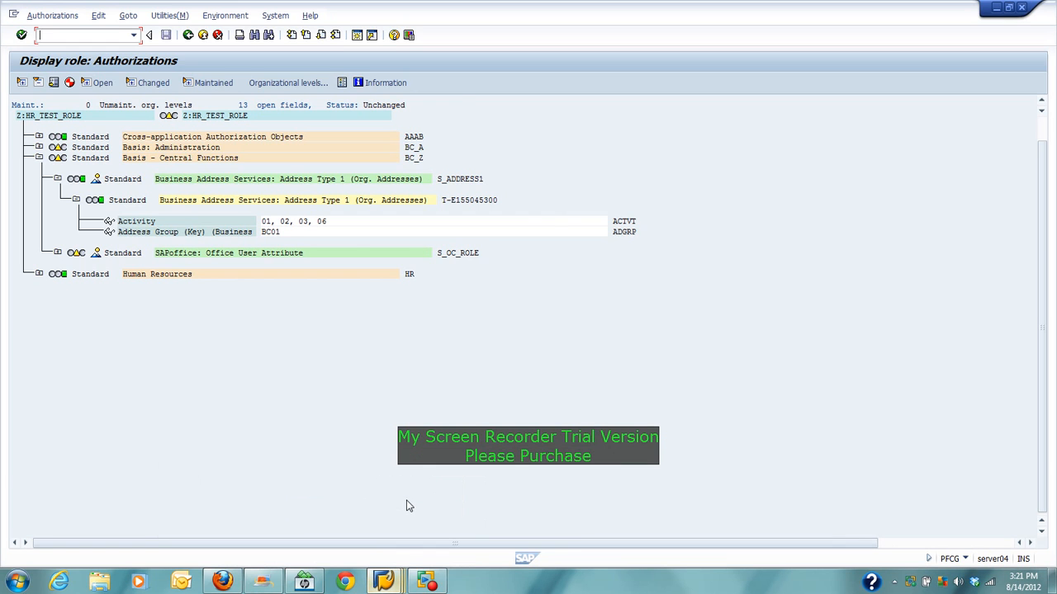
{"action": "mouse_move", "coordinate": [384, 582]}
{"action": "left_click", "coordinate": [499, 486]}
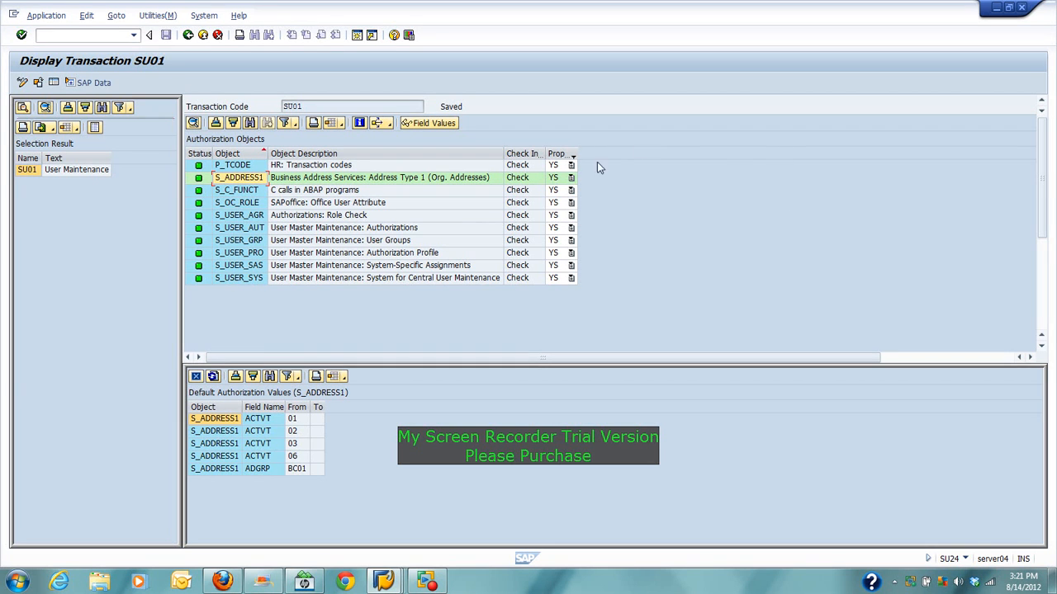
{"action": "left_click", "coordinate": [571, 166]}
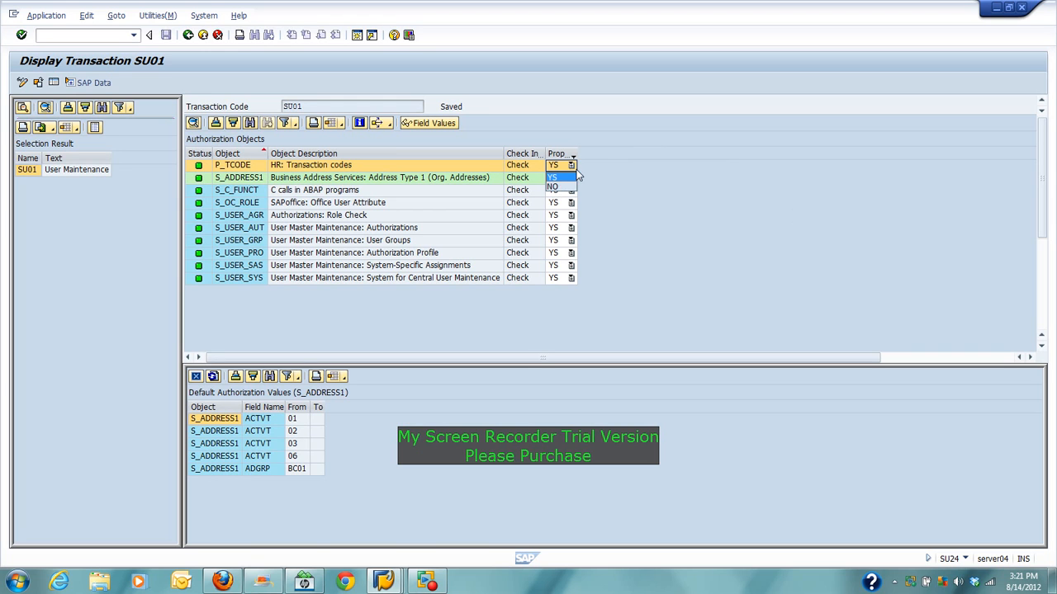
{"action": "left_click", "coordinate": [572, 177]}
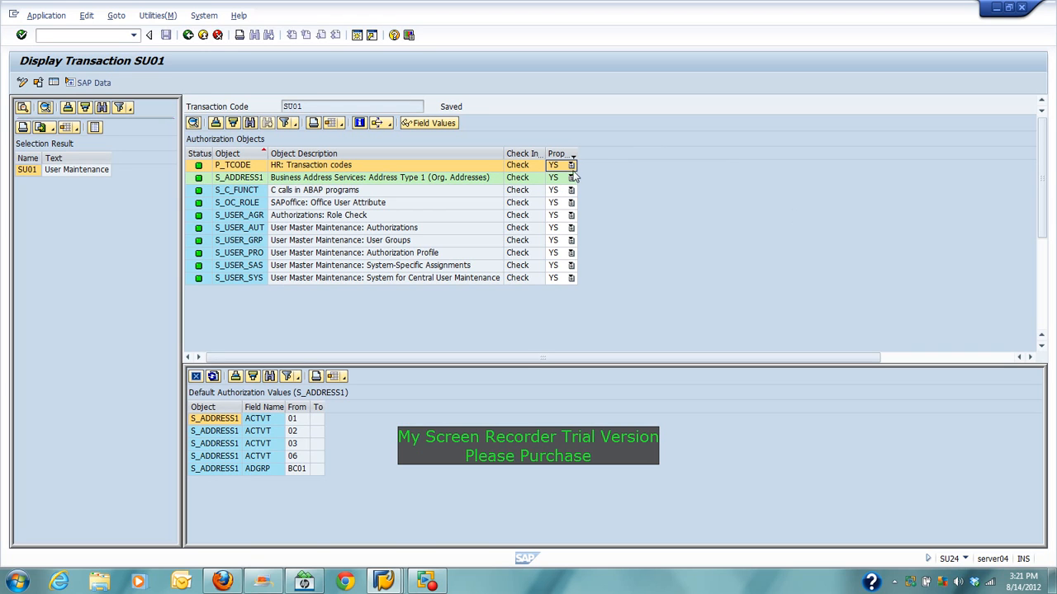
{"action": "left_click", "coordinate": [571, 165]}
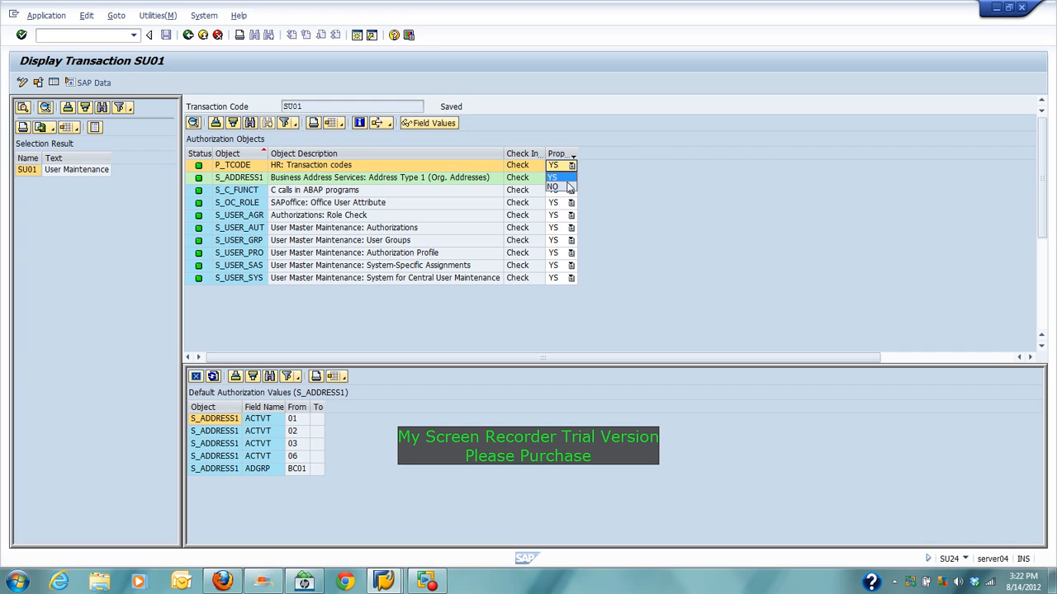
{"action": "left_click", "coordinate": [569, 177]}
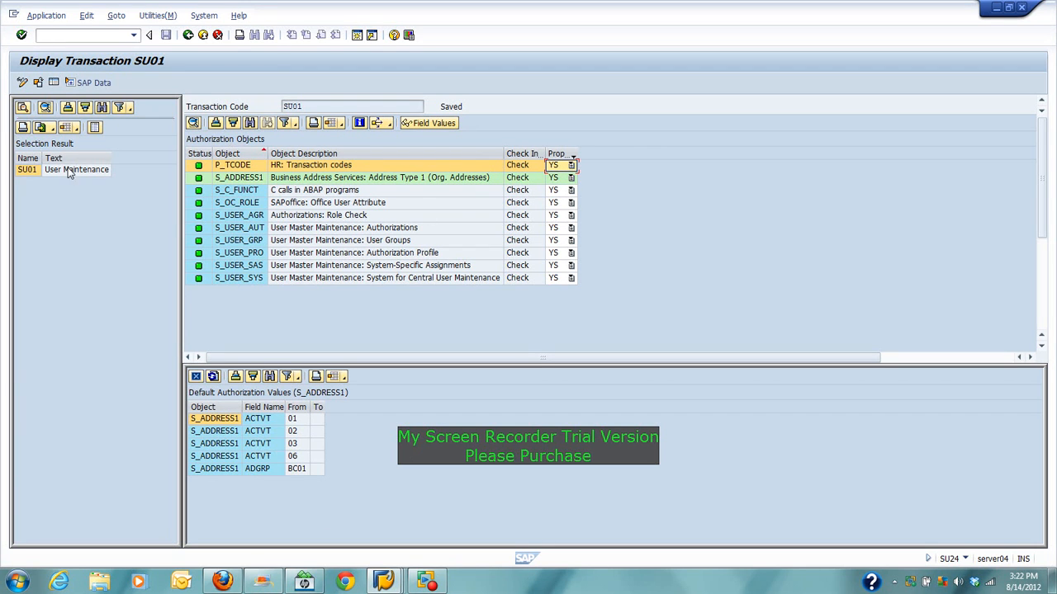
Open transaction SU25 in place of the SU24 display to view the Profile Generator upgrade and first installation steps.
{"action": "left_click", "coordinate": [116, 35]}
{"action": "type", "text": "/nsu"}
{"action": "type", "text": "24"}
{"action": "key", "text": "Return"}
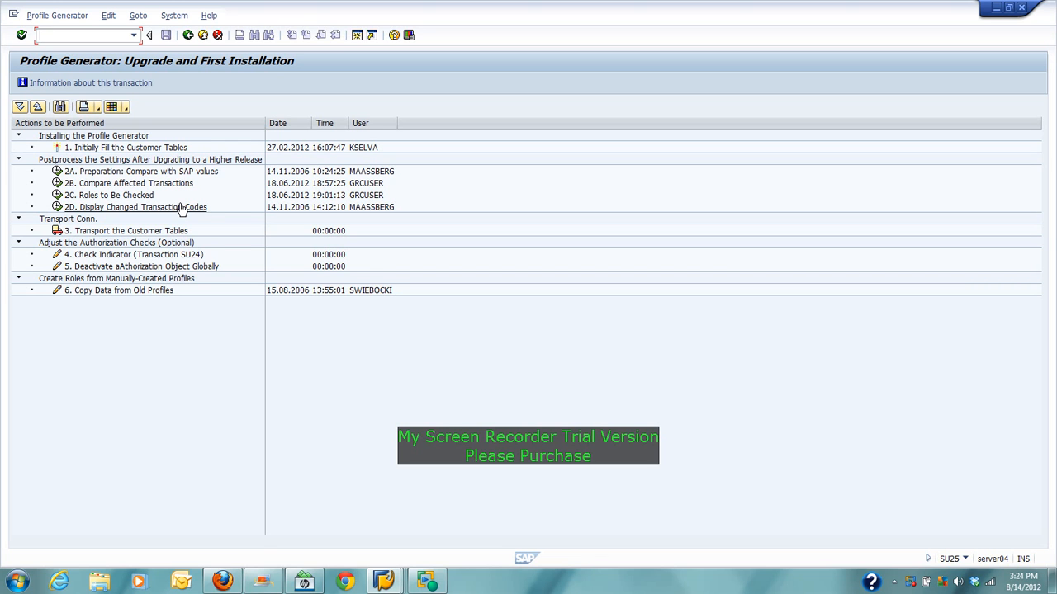
{"action": "left_click", "coordinate": [426, 581]}
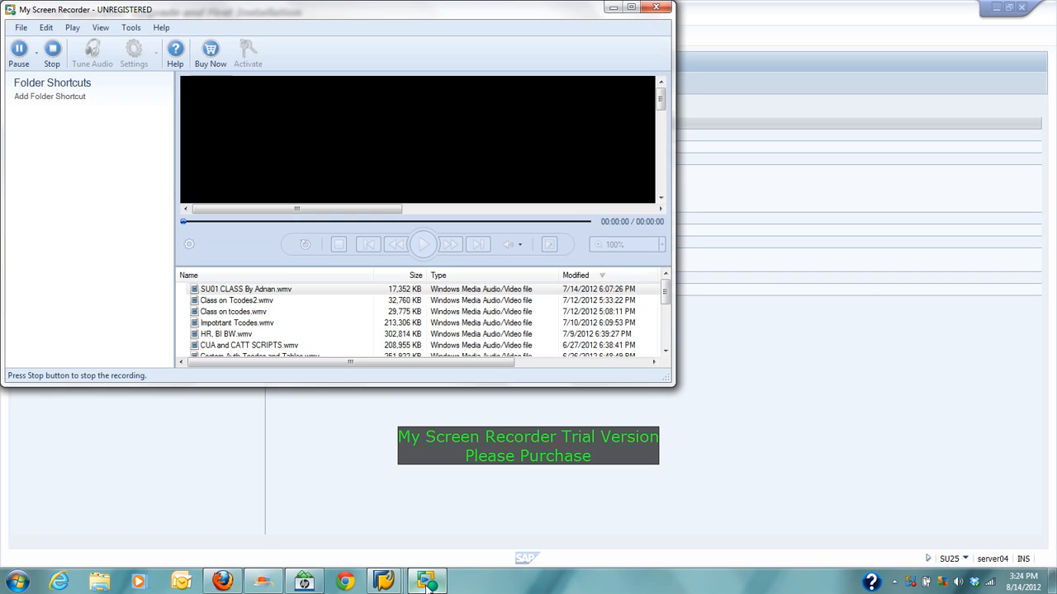